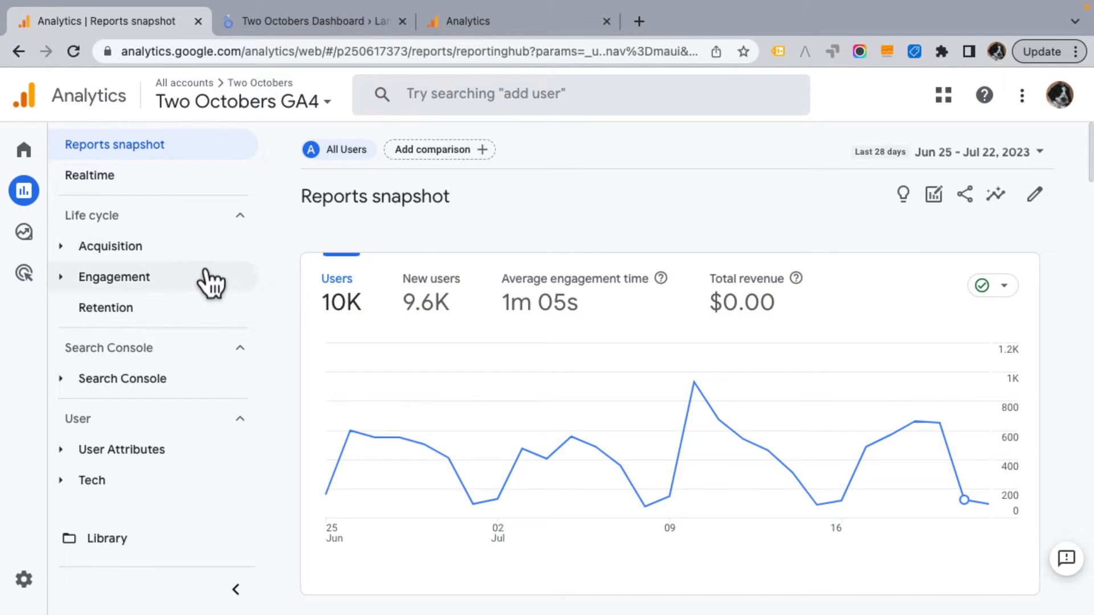
- Check which reports the Engagement topic lists and search the report library for "Lan"
click(134, 285)
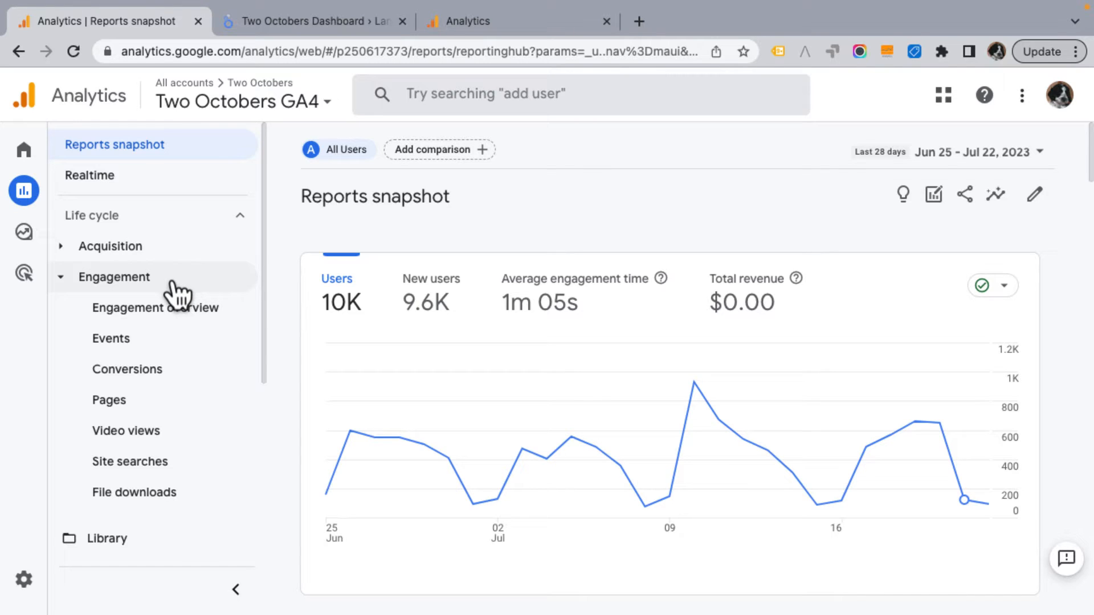
scroll(178, 294, down, 1)
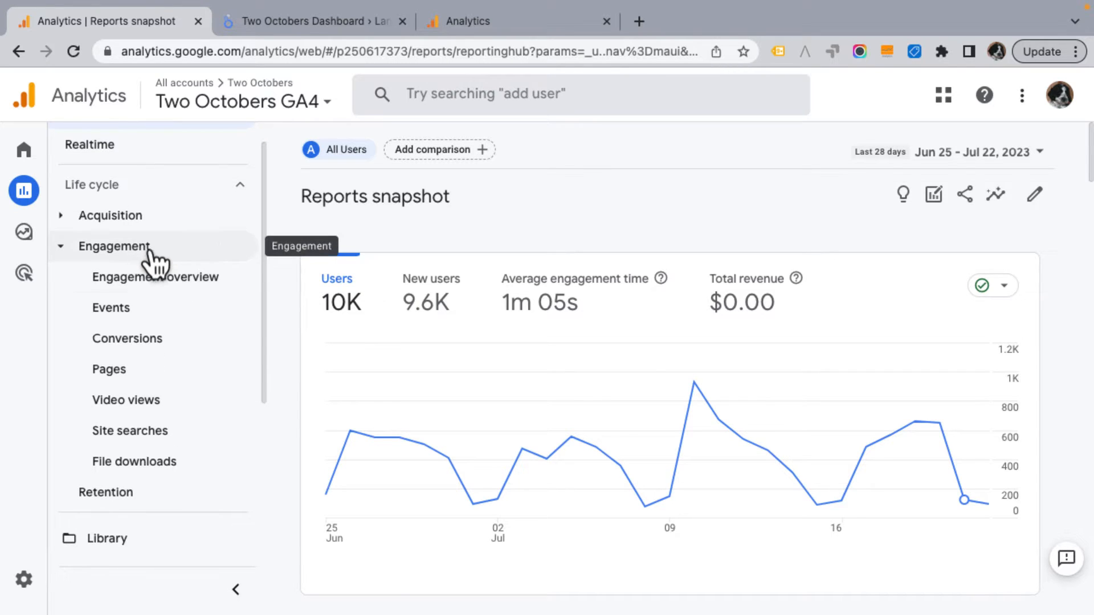
click(114, 541)
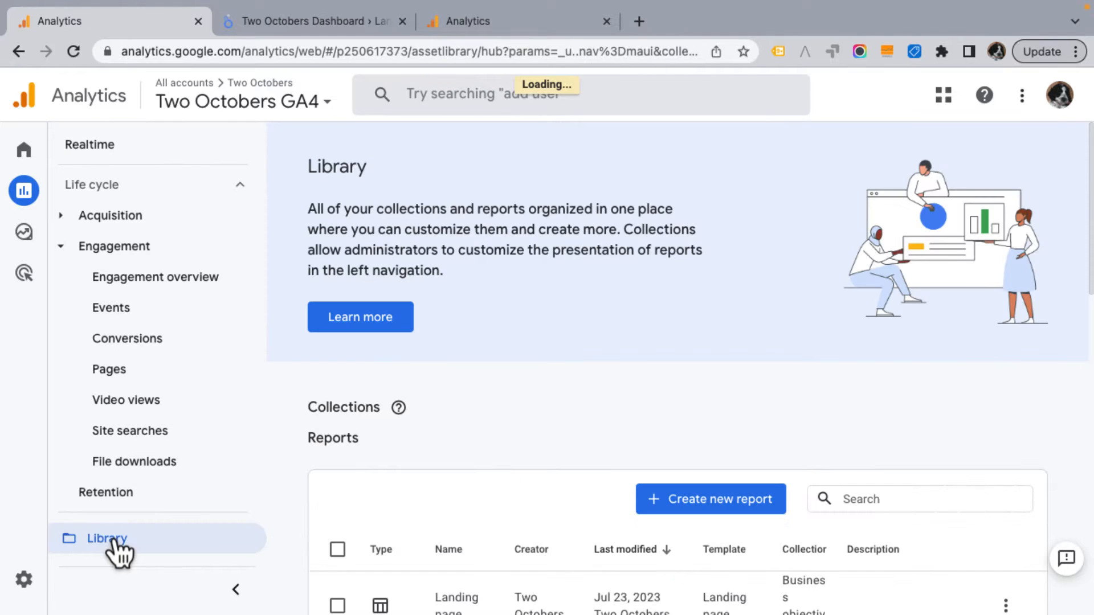
scroll(899, 400, down, 2)
click(899, 400)
text(Lan)
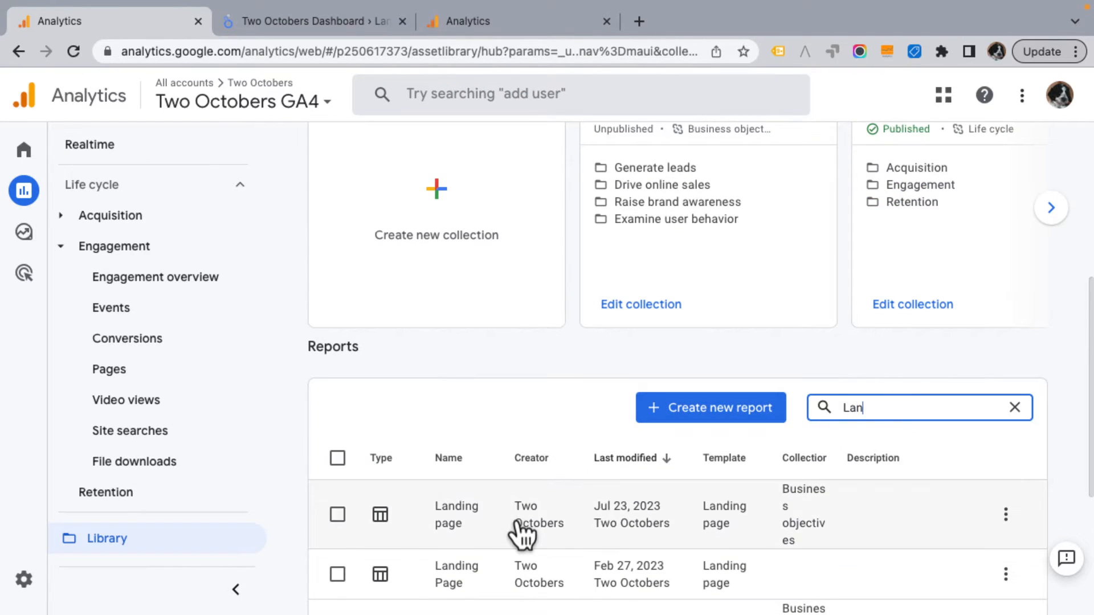
scroll(771, 341, up, 5)
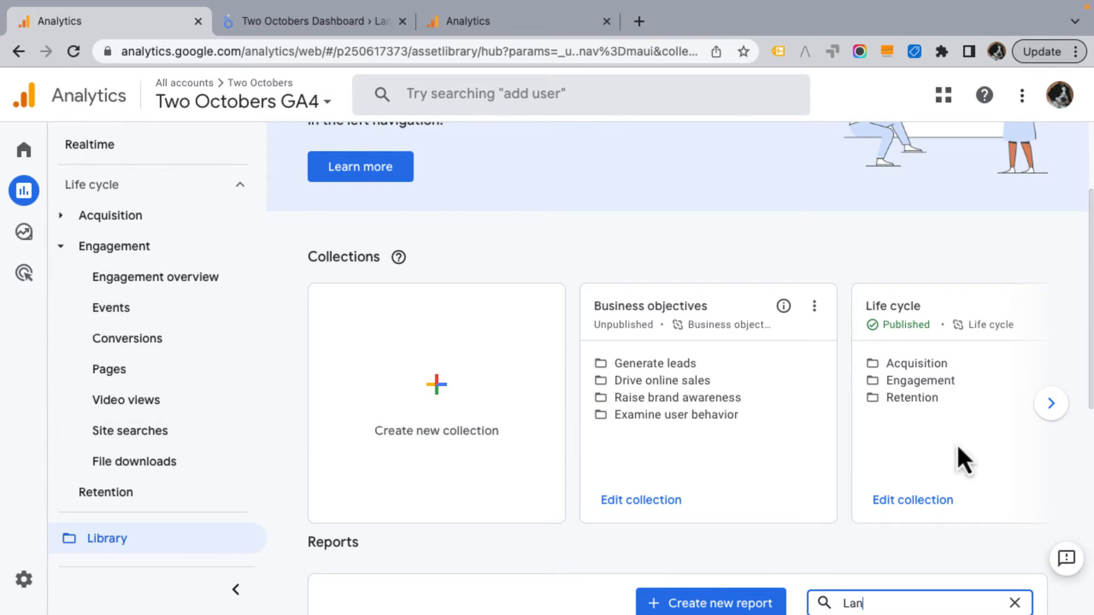
- Add the Landing page report that has a description below Pages in the Life cycle collection's Engagement topic and save to the current collection
click(912, 500)
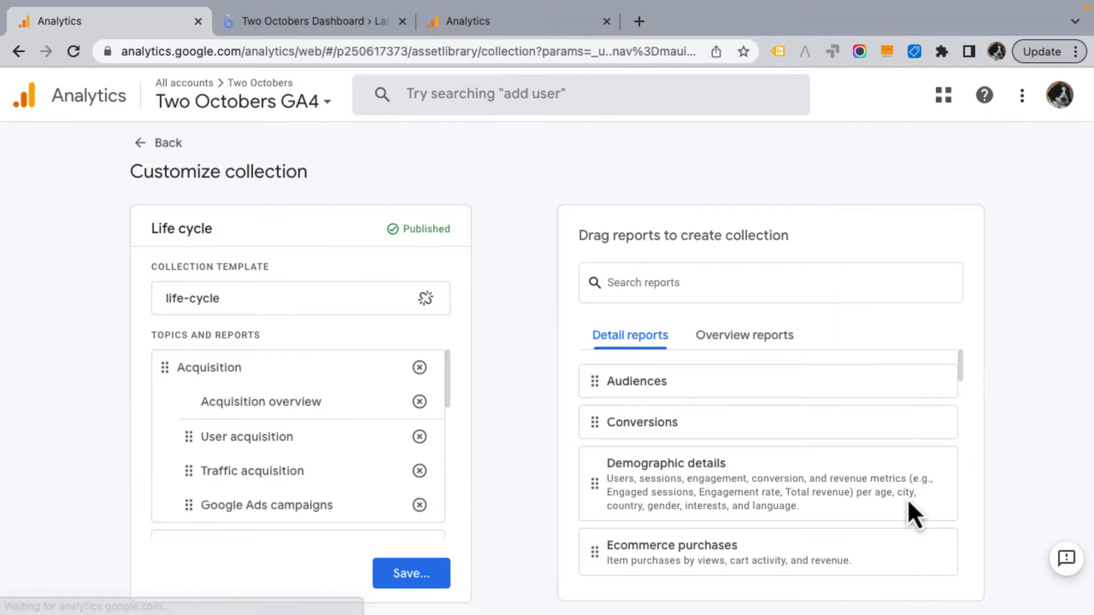
scroll(409, 407, down, 2)
scroll(364, 429, down, 2)
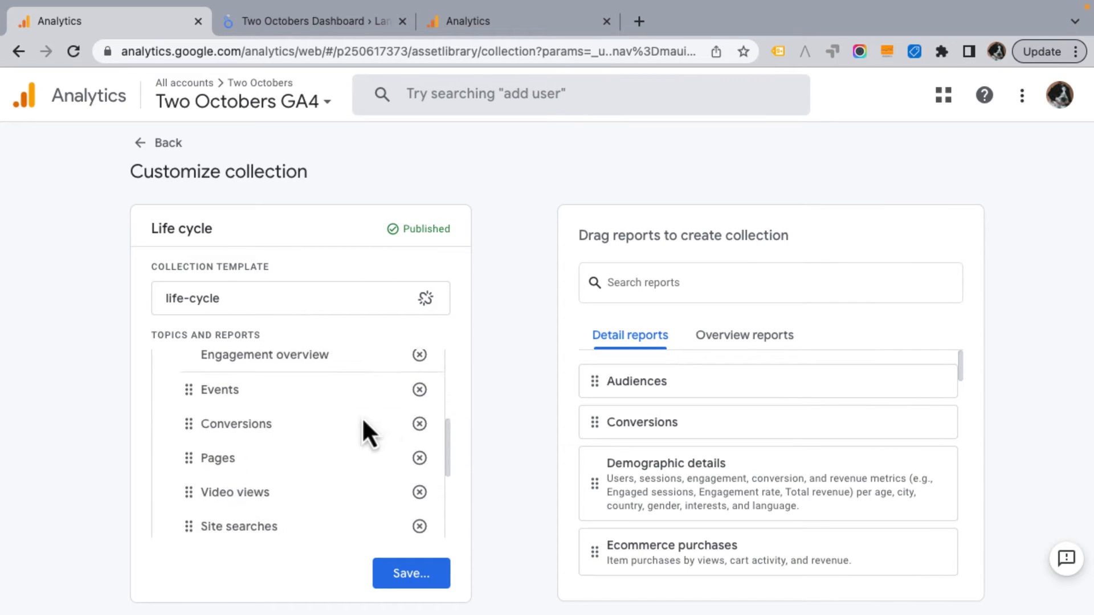
click(688, 279)
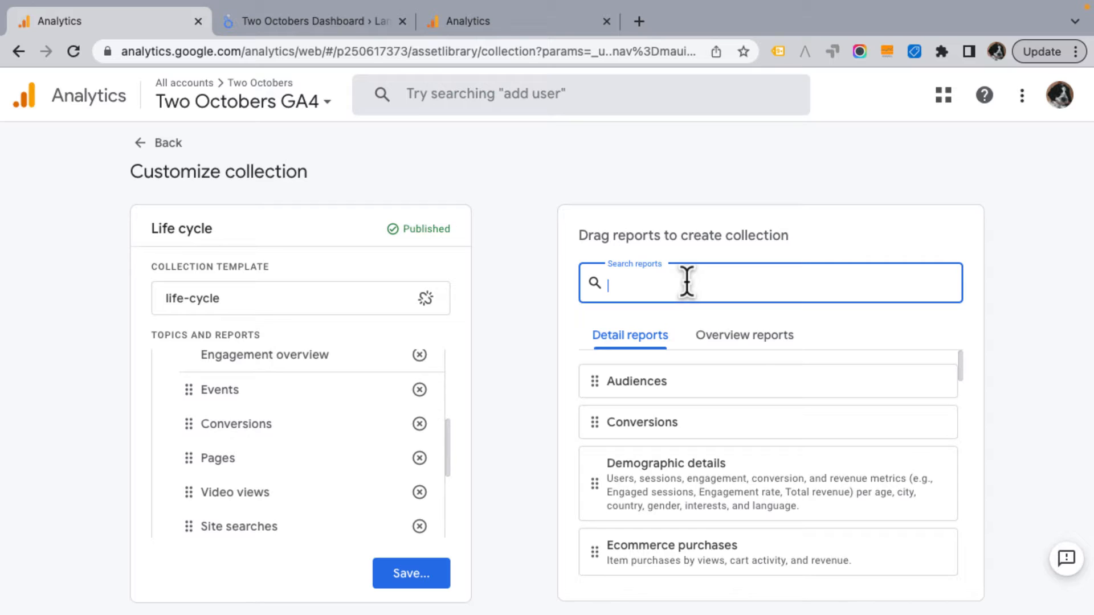
text(Lan)
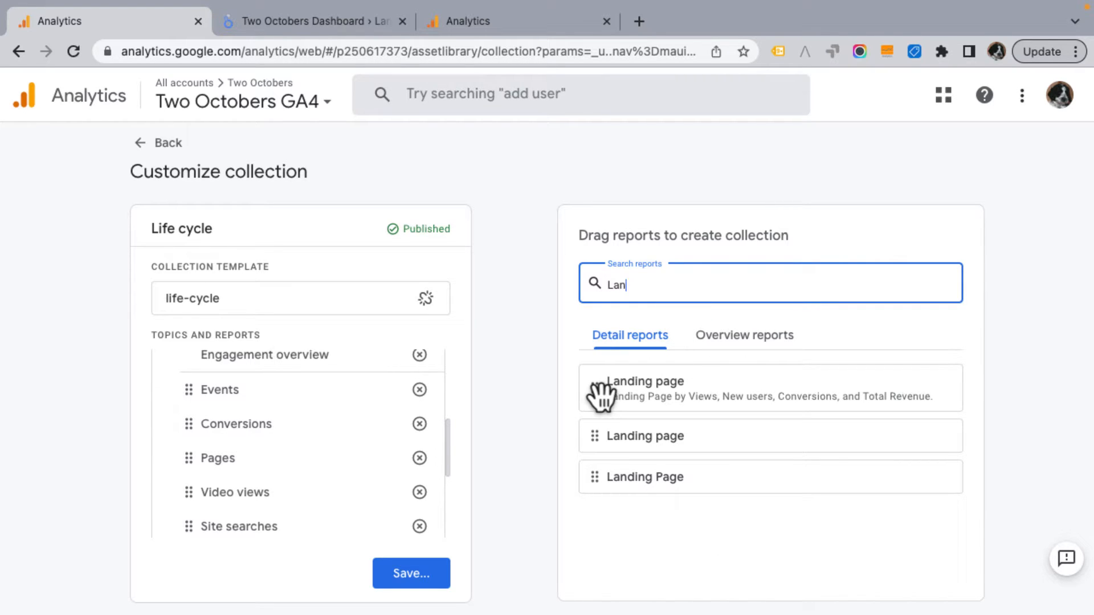
drag(598, 393, 191, 507)
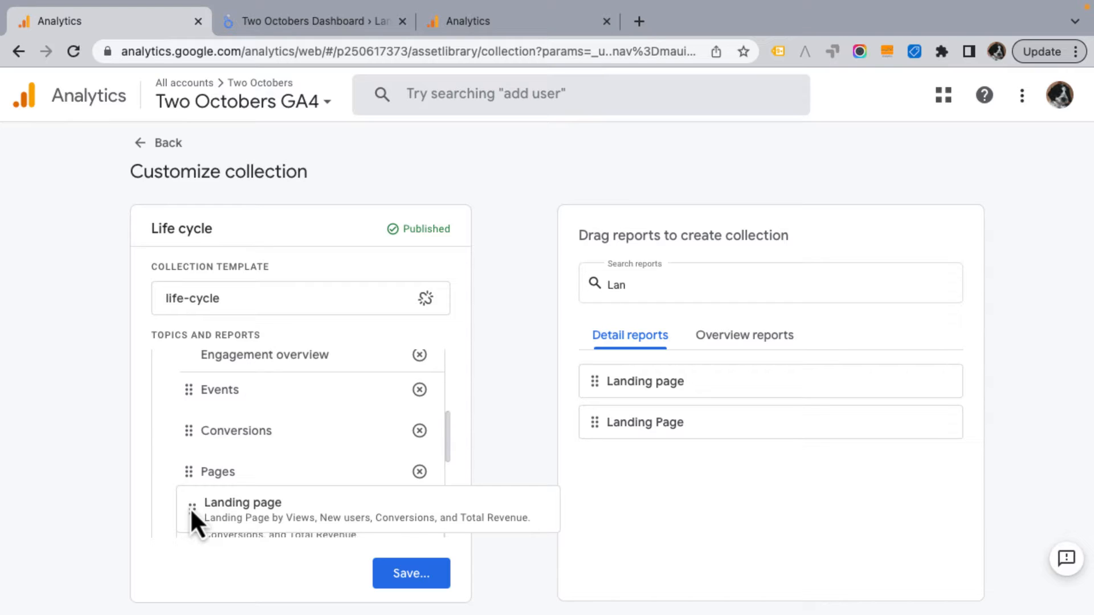
drag(190, 508, 189, 508)
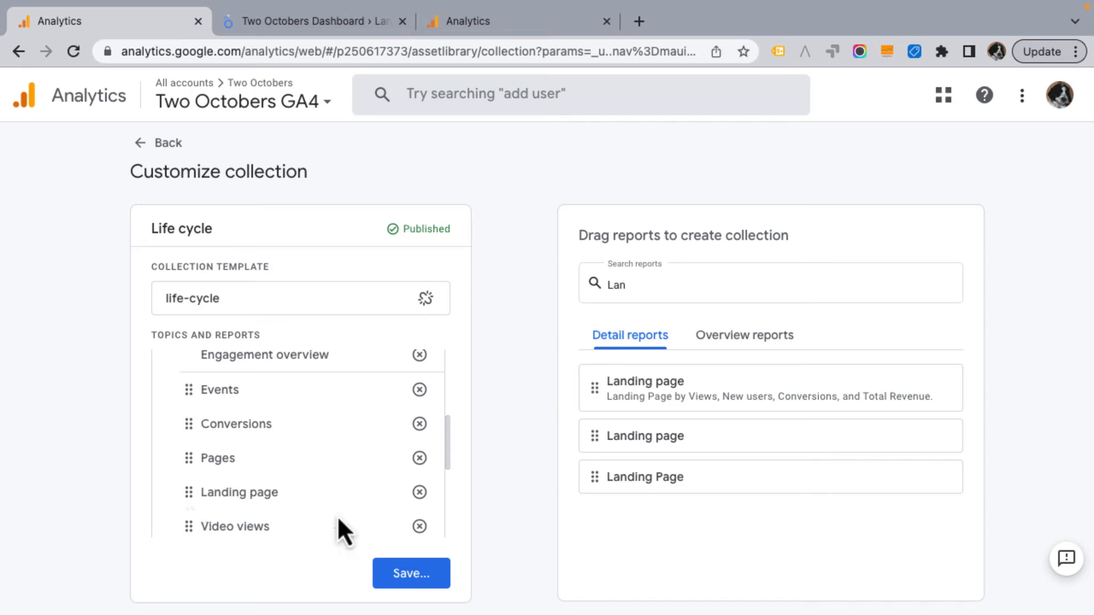
click(407, 573)
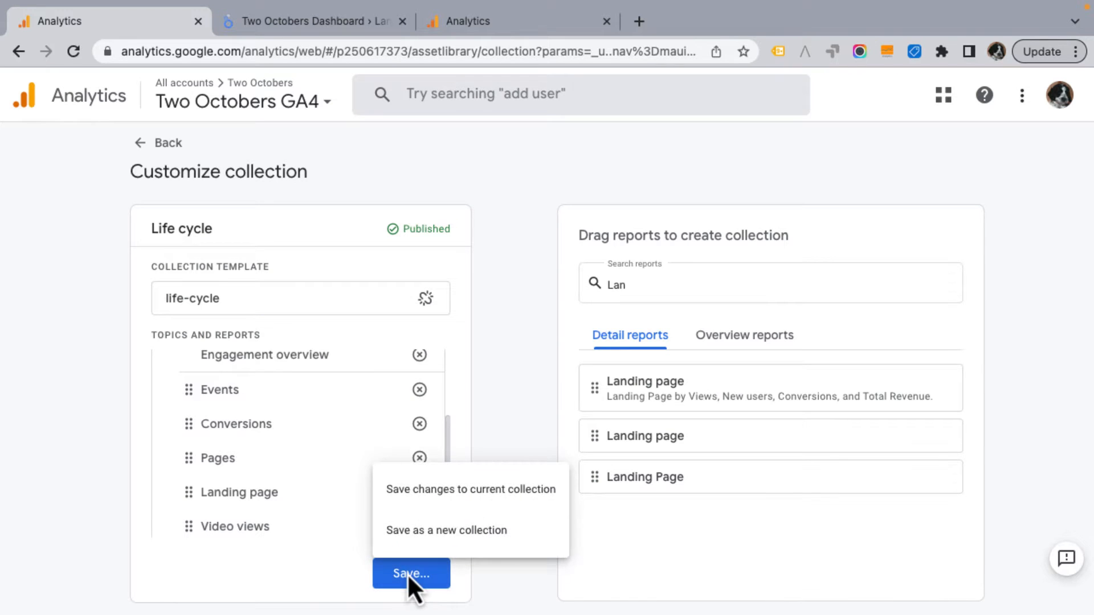
click(440, 501)
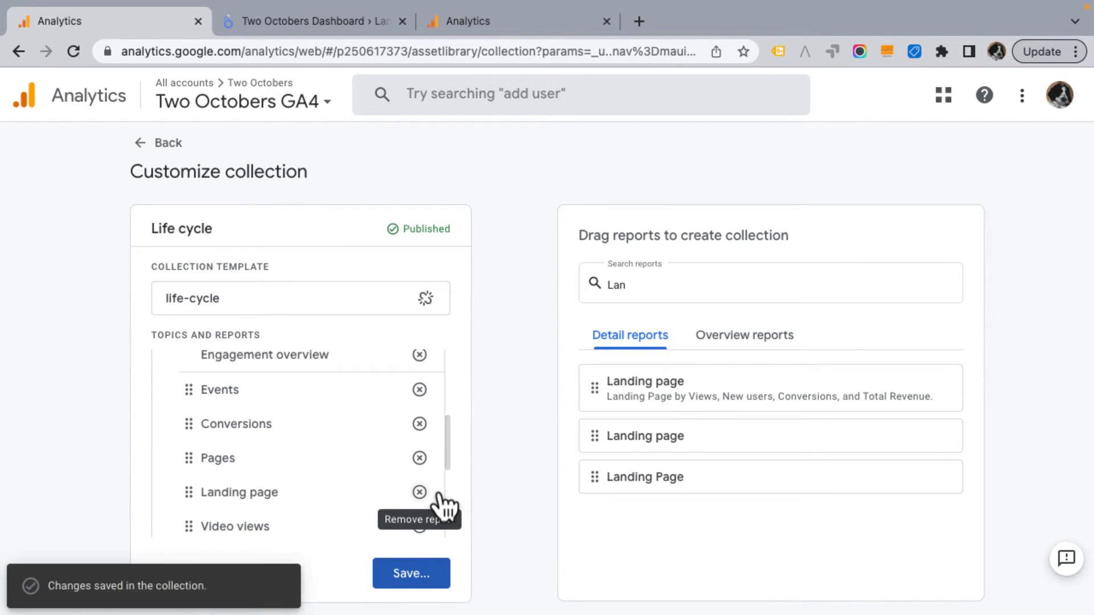
- Open the Landing page report under Engagement and review its table columns through Total revenue
click(145, 145)
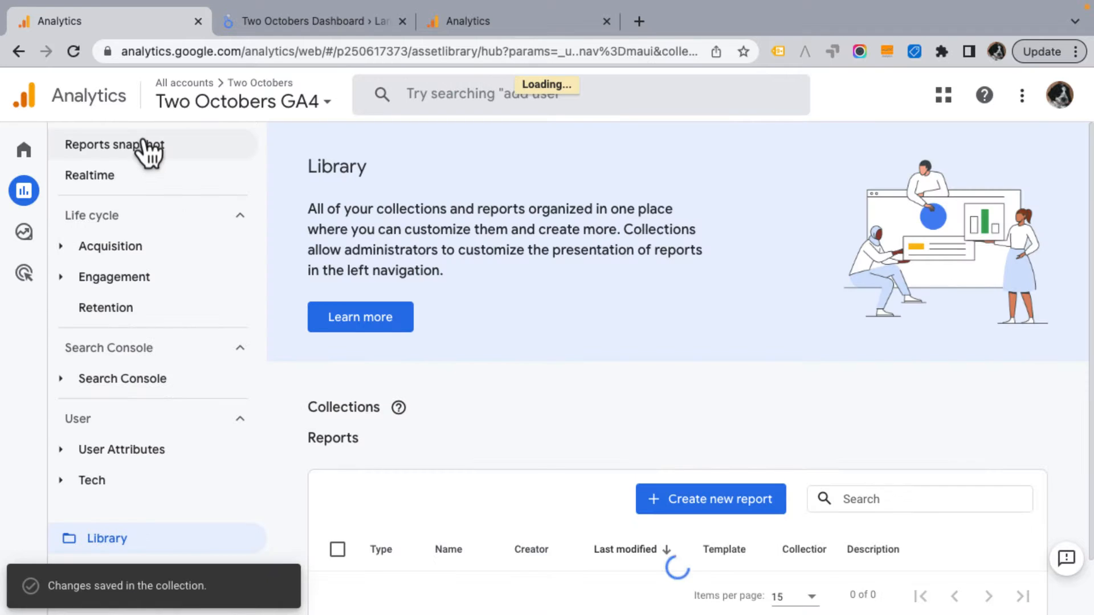
click(85, 282)
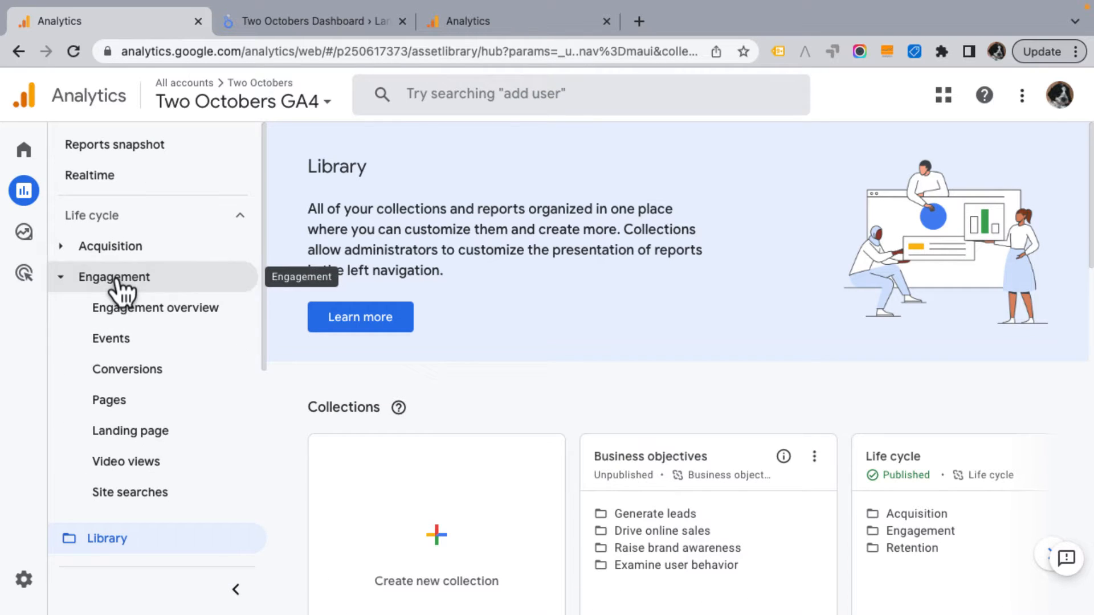
click(135, 443)
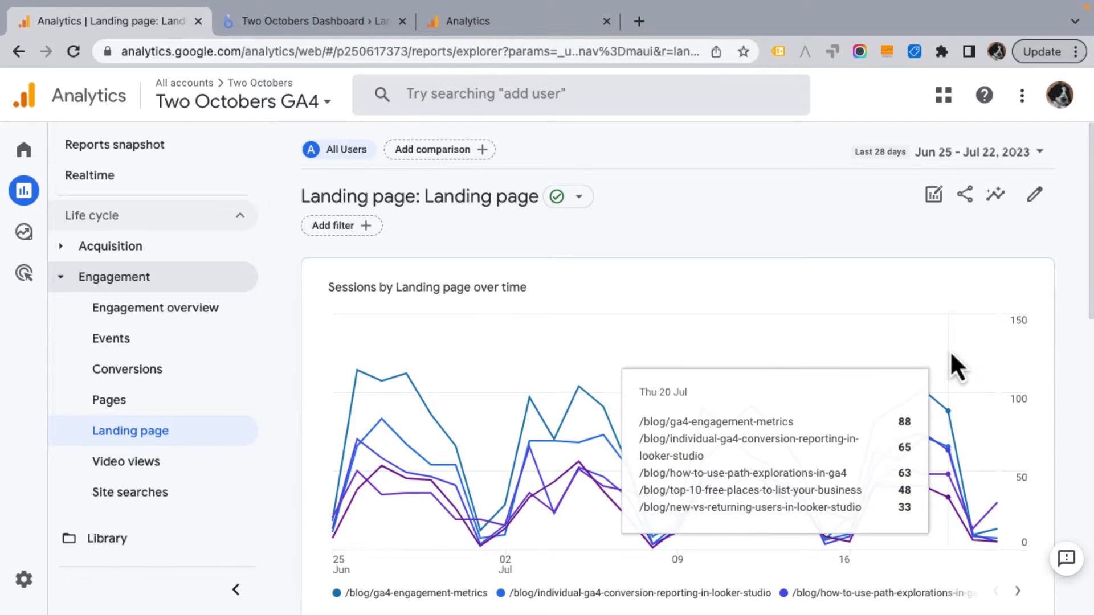
scroll(949, 350, down, 5)
scroll(950, 350, down, 1)
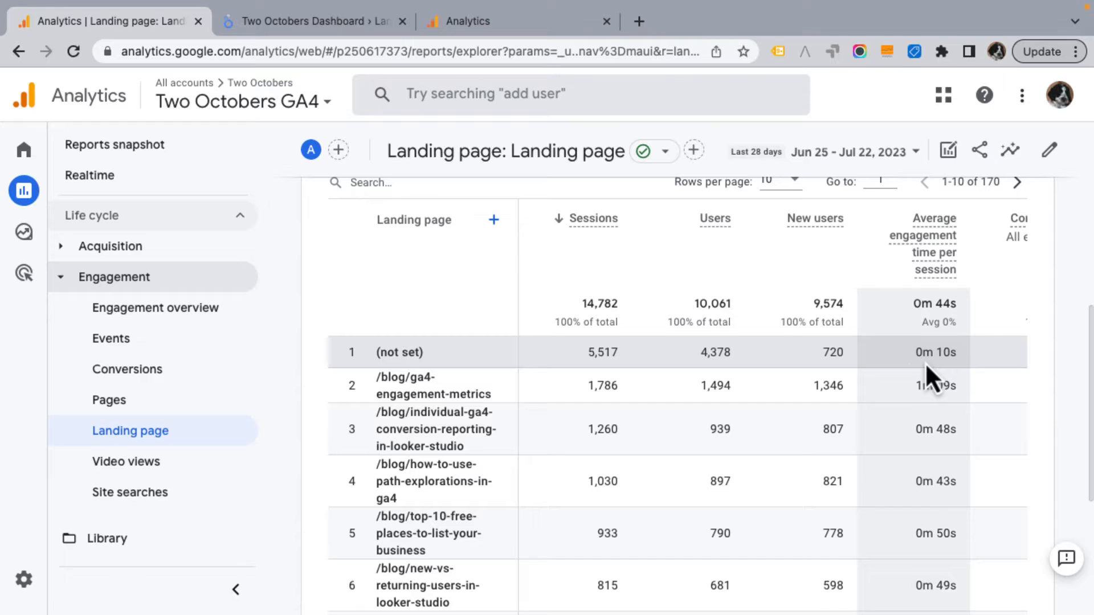
scroll(909, 365, up, 1)
scroll(908, 364, right, 4)
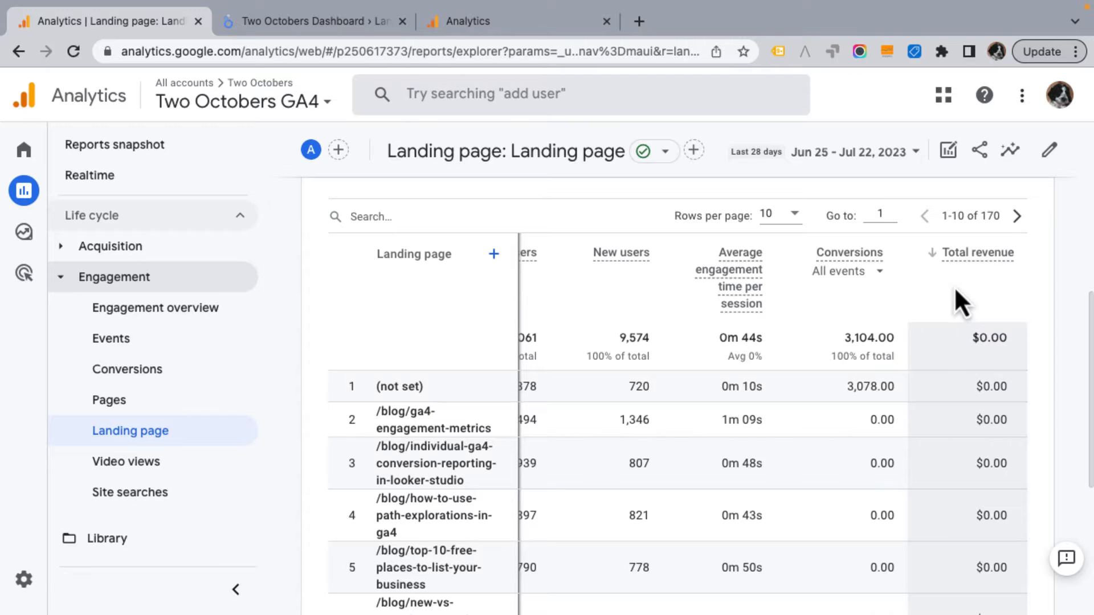
- Customize the Landing page report's metrics by removing Total revenue and adding Session conversion rate
click(1051, 151)
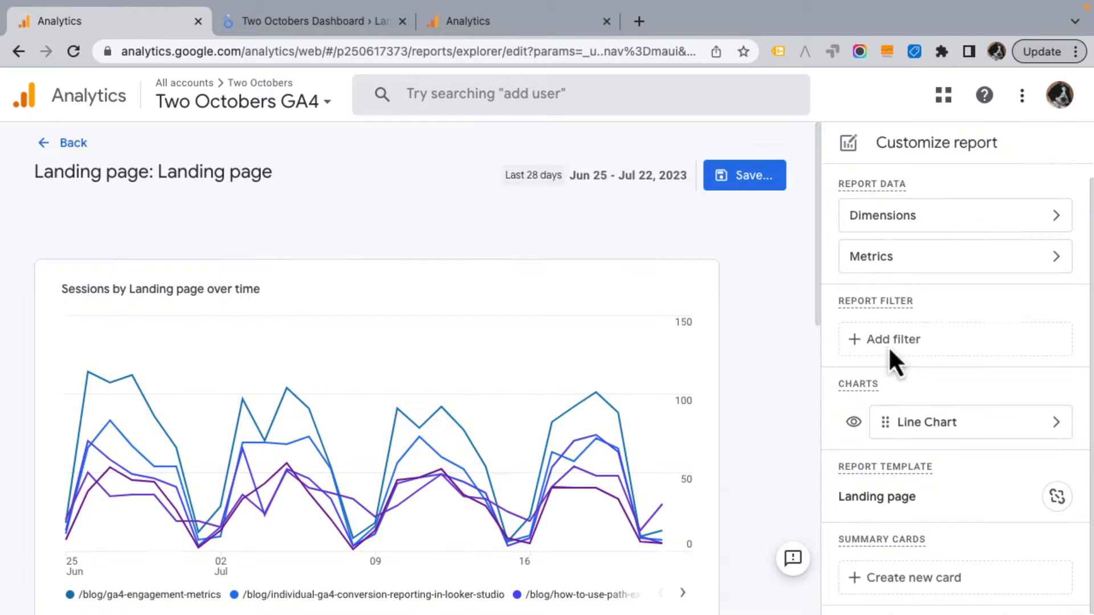
click(846, 258)
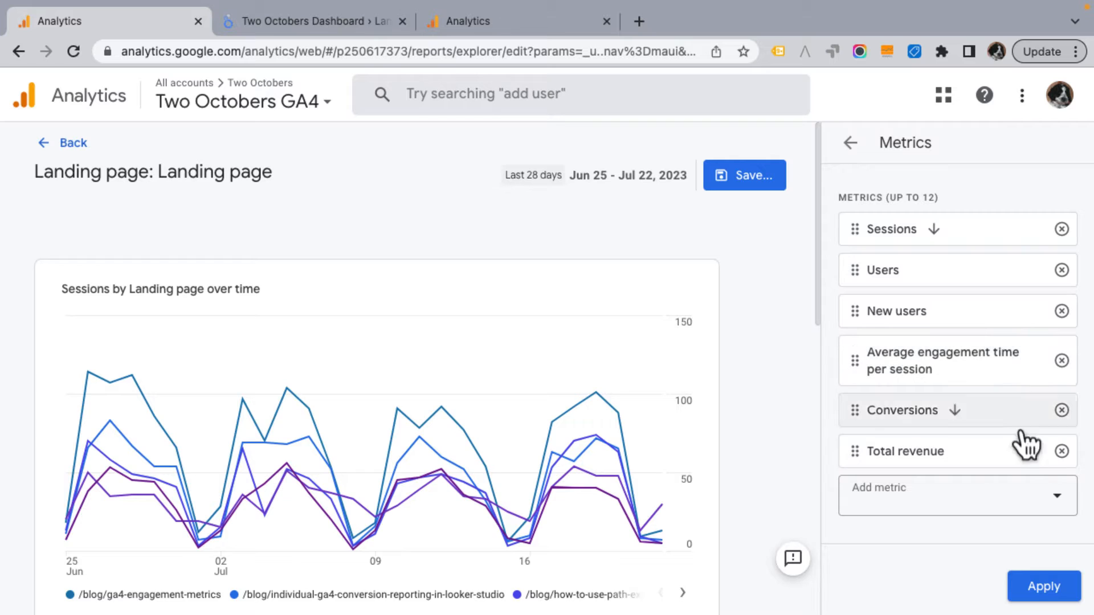
click(1061, 451)
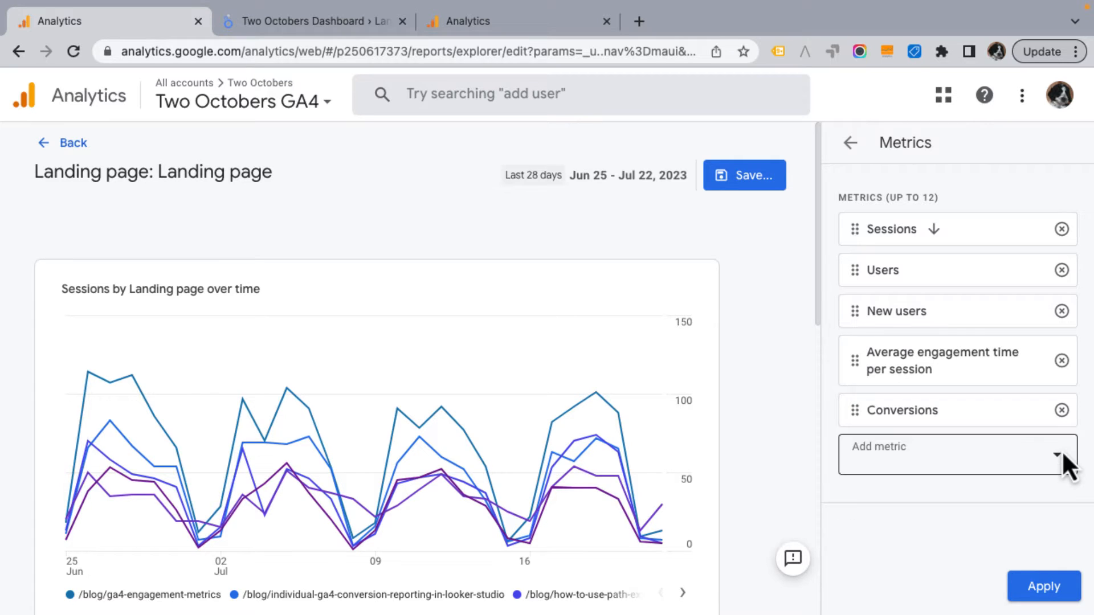
click(949, 451)
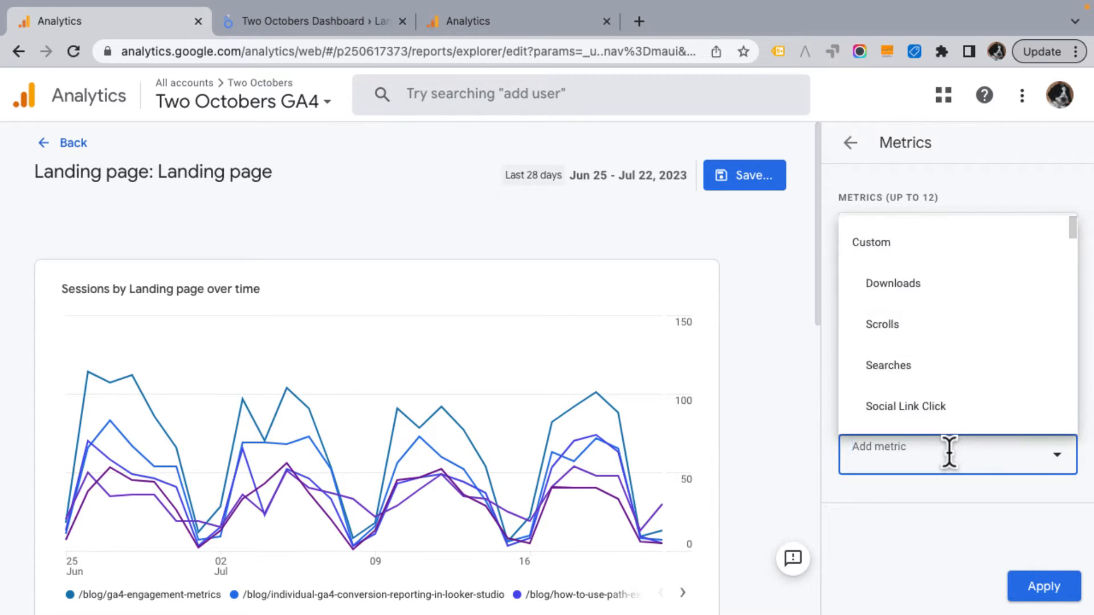
text(rate)
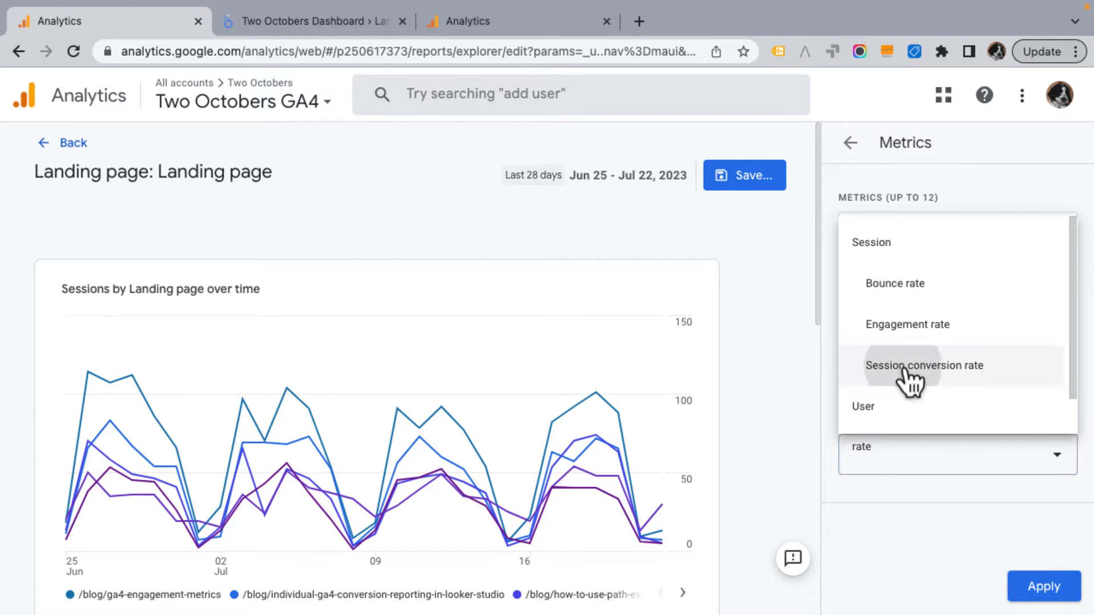
click(907, 366)
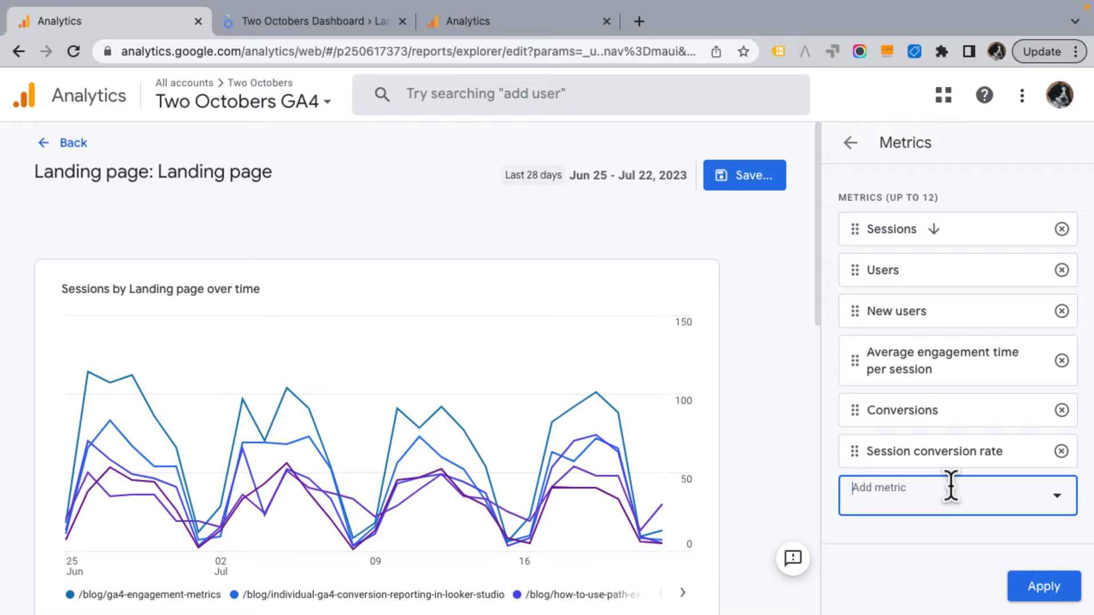
- Add the Event count metric to the report, apply the metric changes and check the new table columns
text(even)
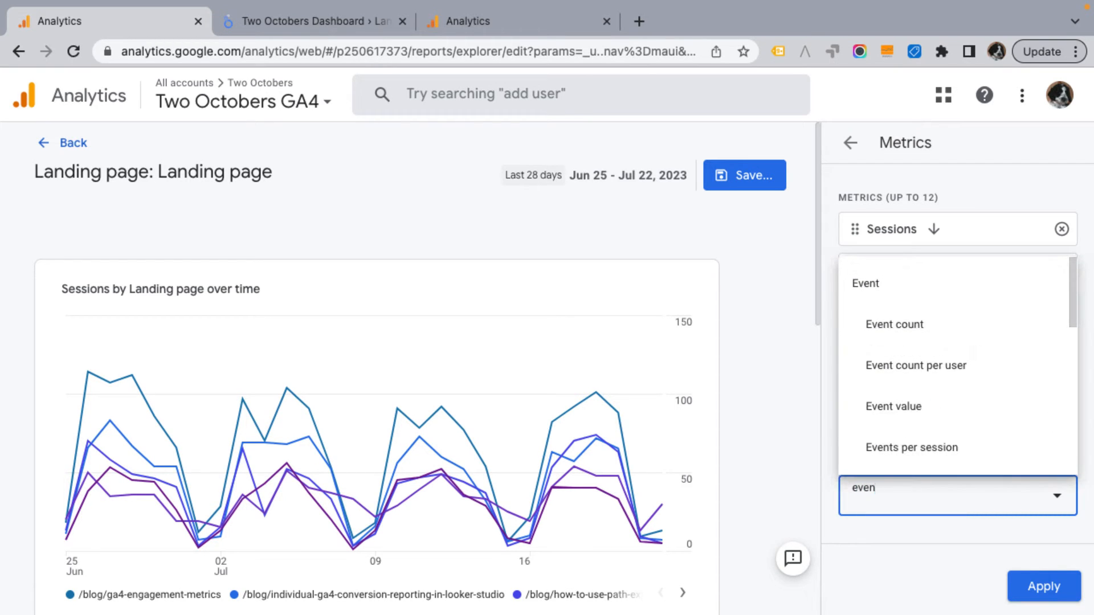
click(895, 326)
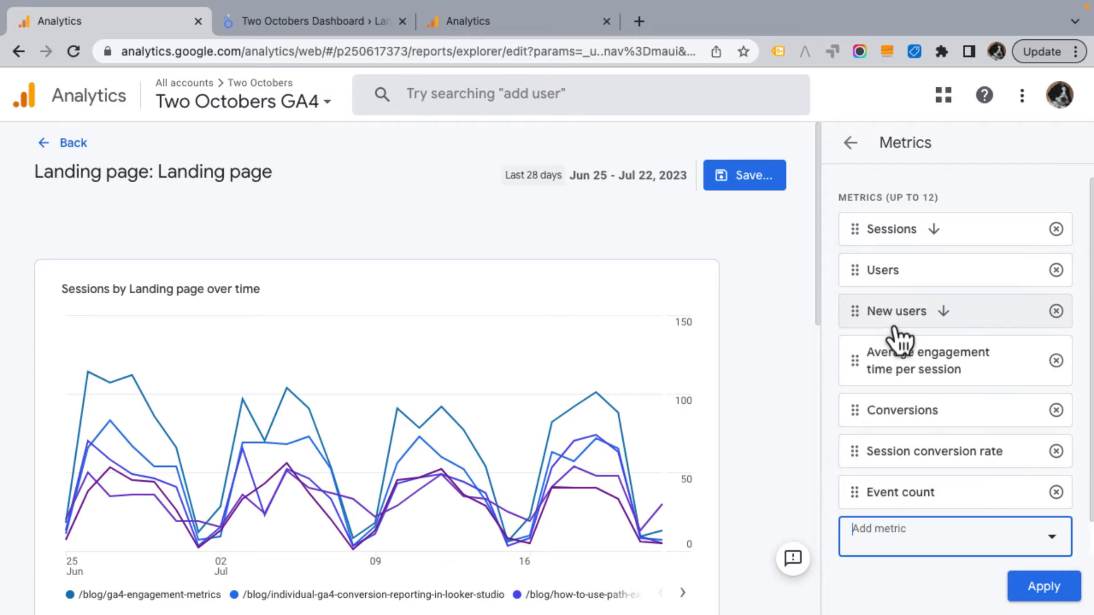
click(1044, 588)
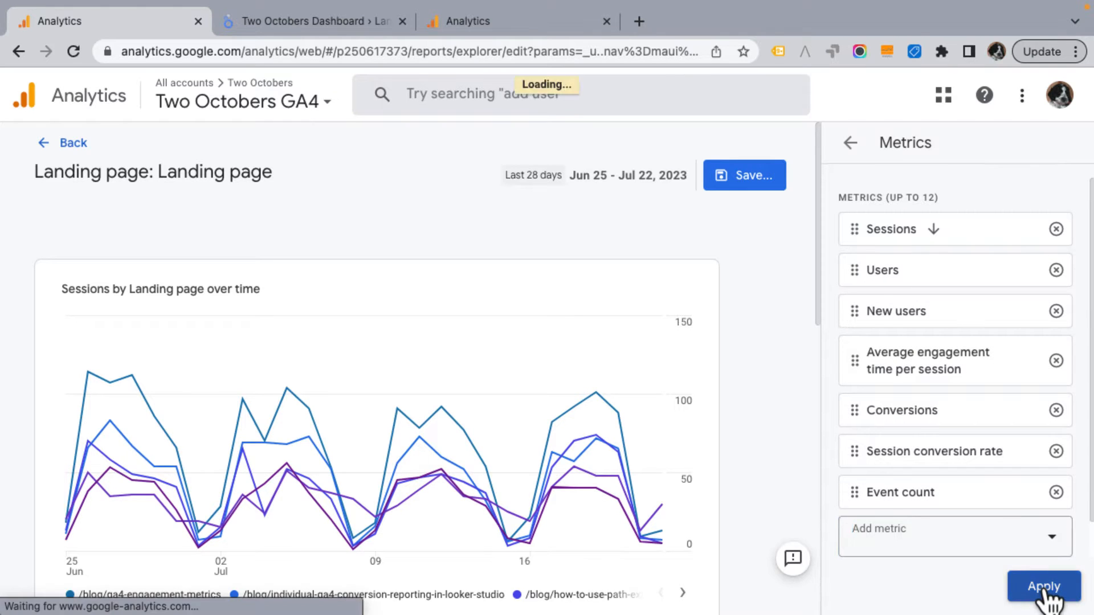
scroll(752, 408, down, 9)
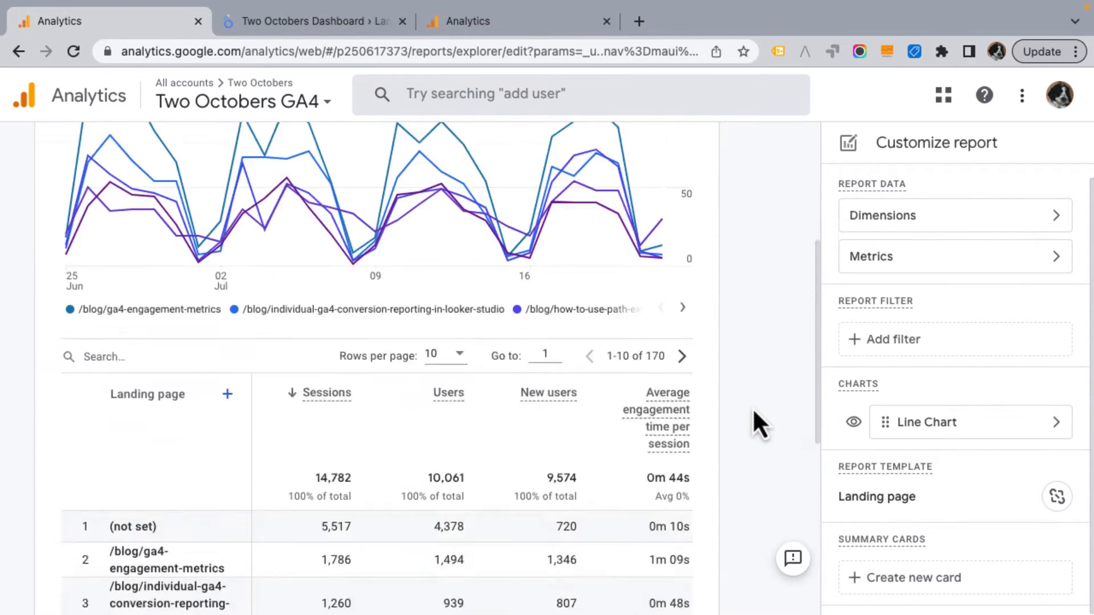
scroll(684, 407, up, 2)
scroll(488, 373, right, 5)
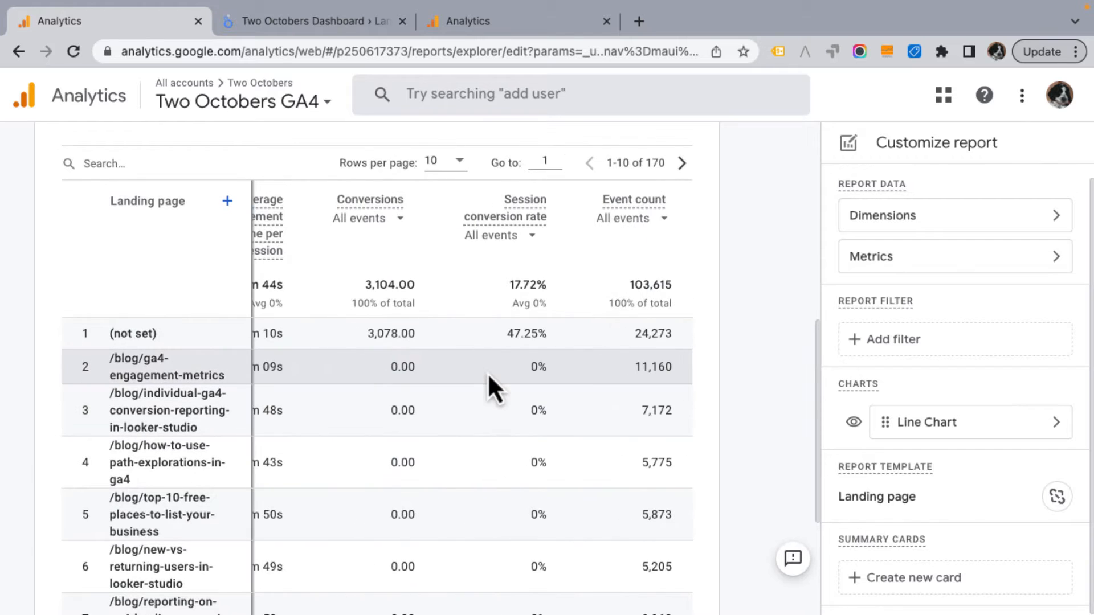
scroll(454, 292, left, 1)
scroll(454, 295, right, 1)
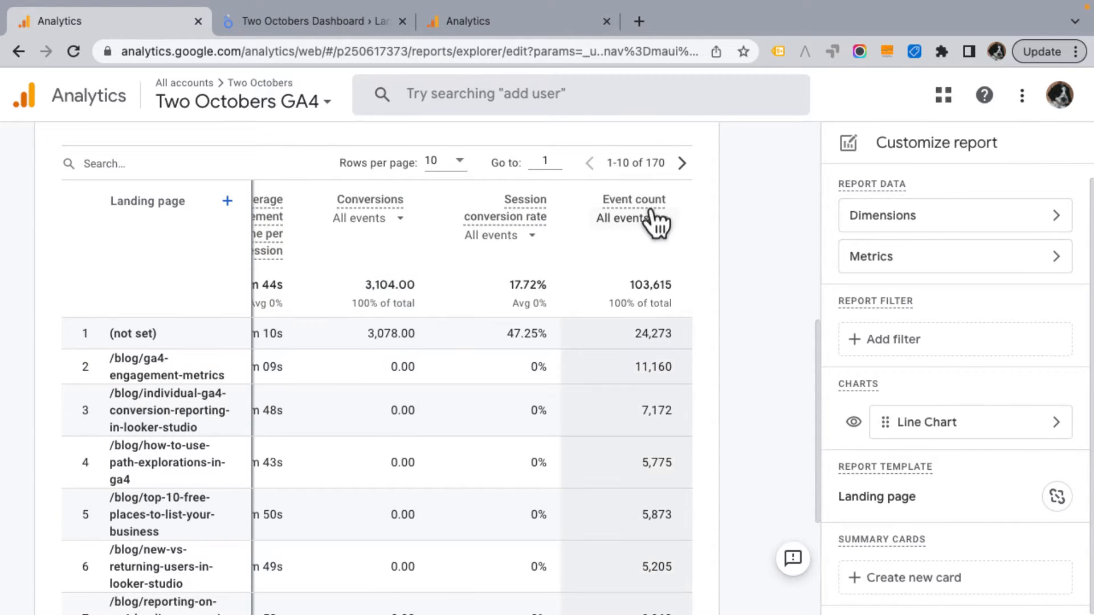
- Reorder the report's metrics so Event count comes directly before Conversions, apply the order and check the table
click(940, 268)
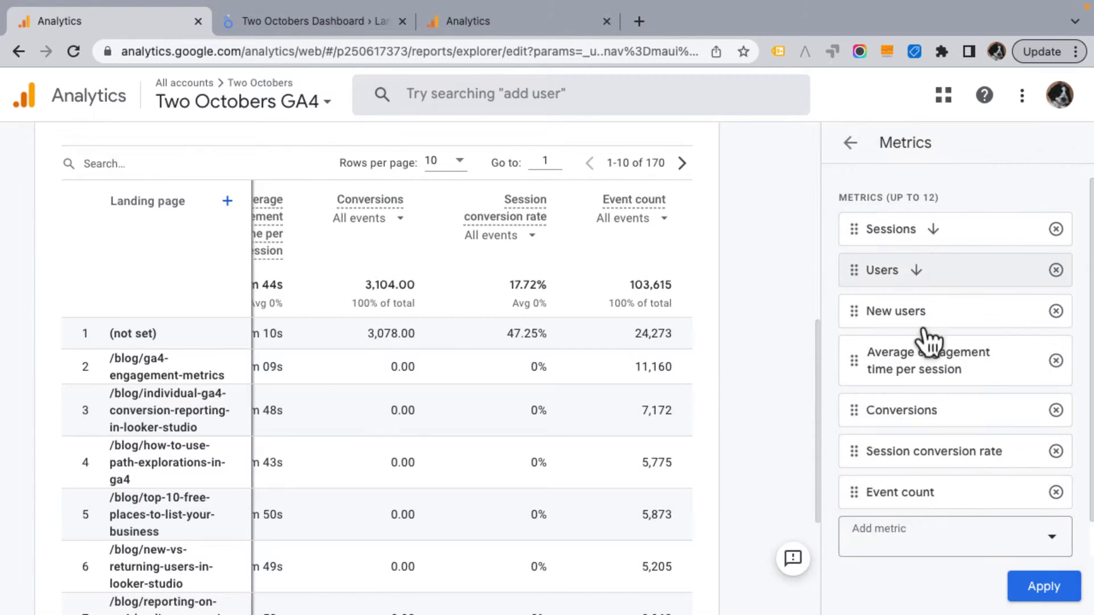
drag(857, 492, 857, 407)
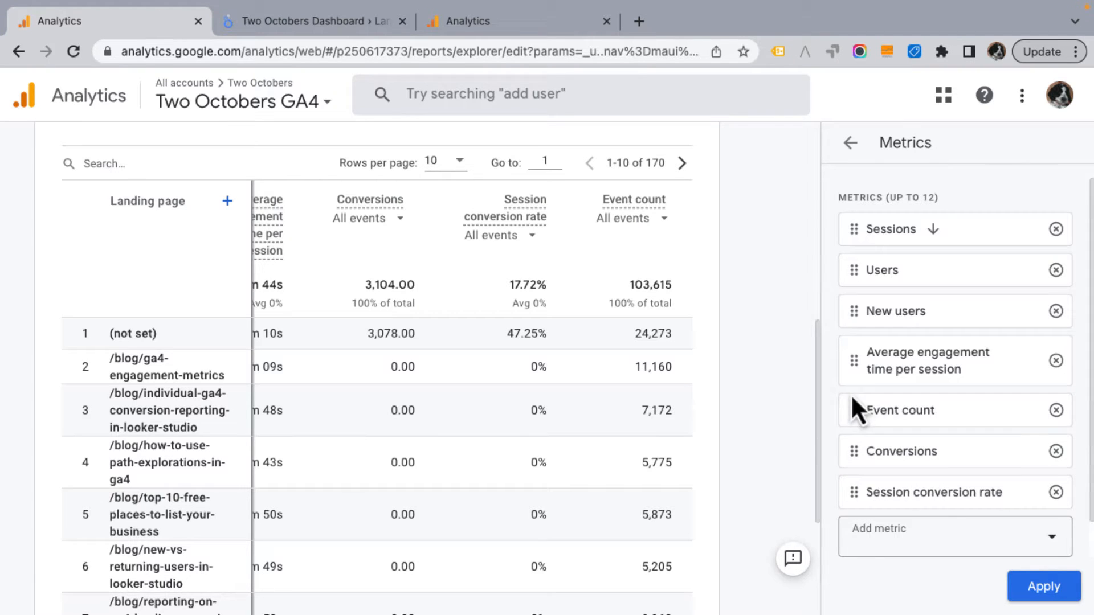
click(1046, 588)
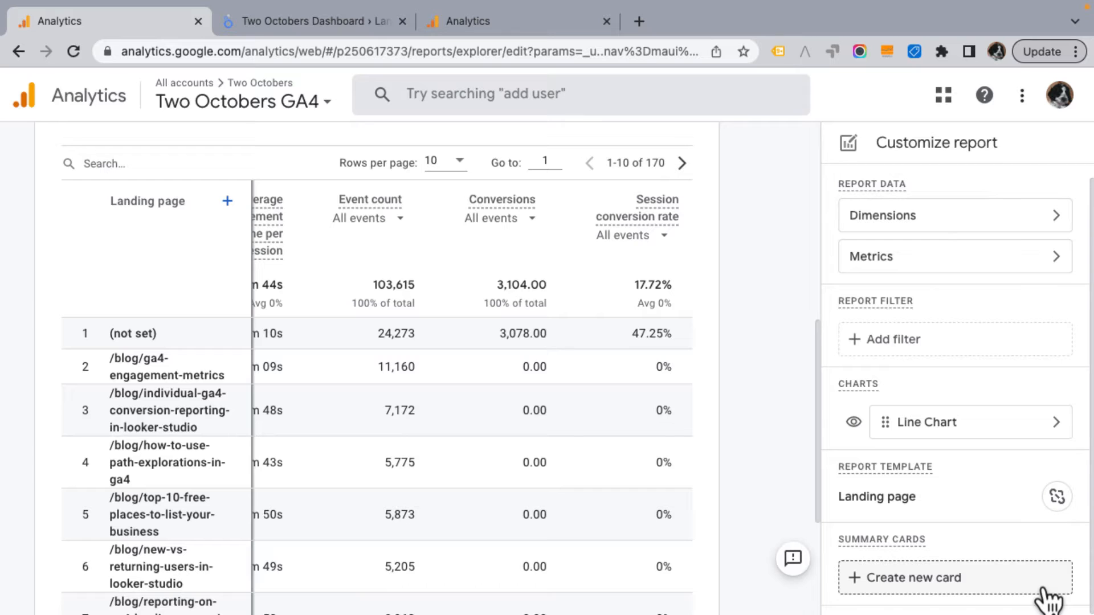
scroll(456, 250, left, 5)
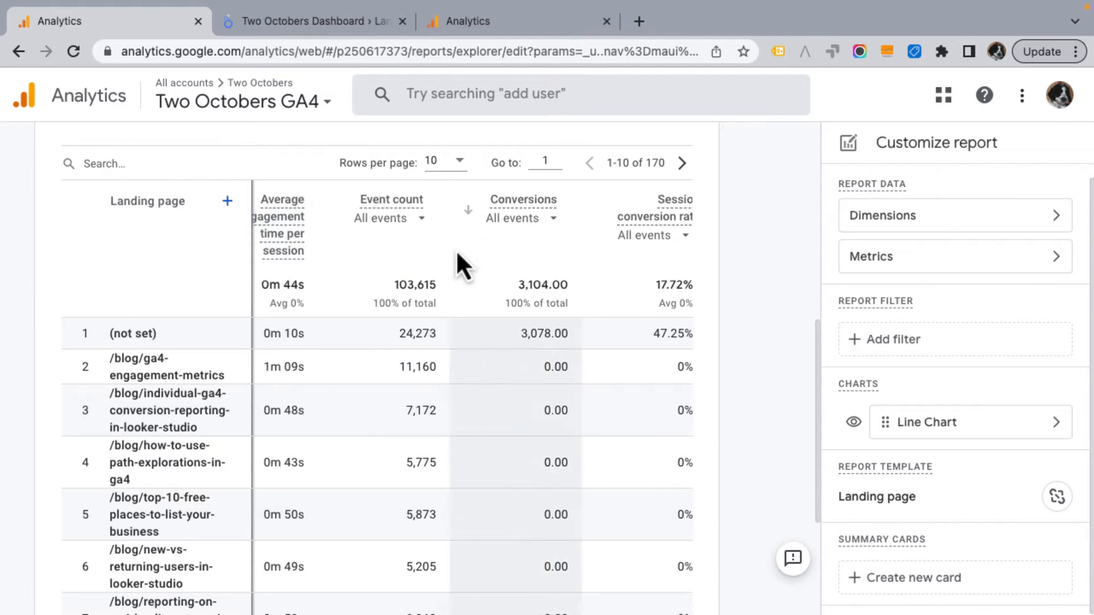
scroll(518, 251, right, 3)
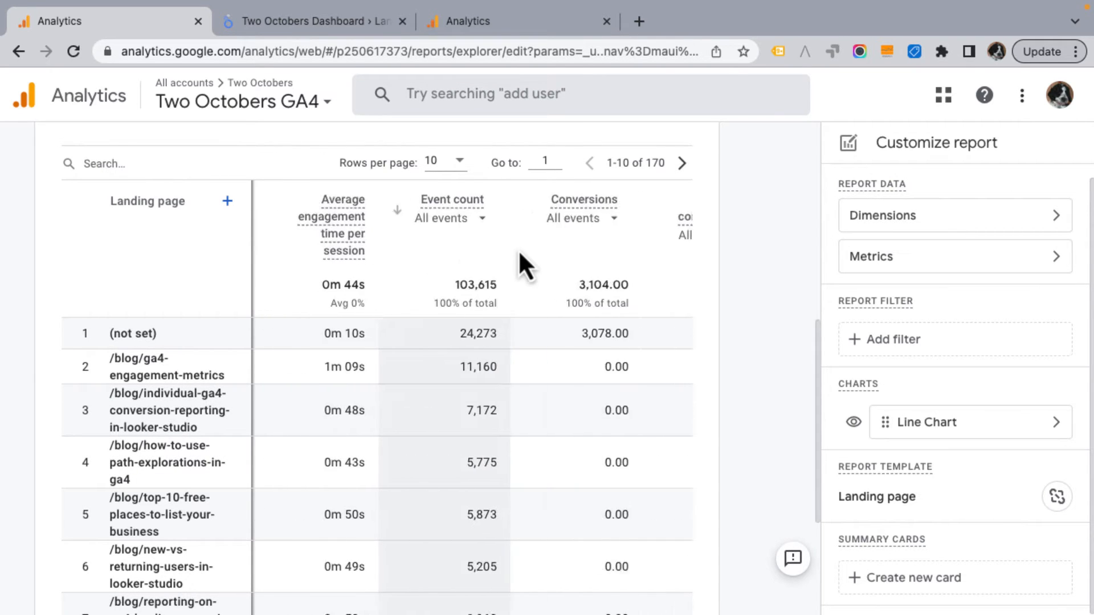
- Examine the events available for filtering the Event count column in the report preview
click(460, 220)
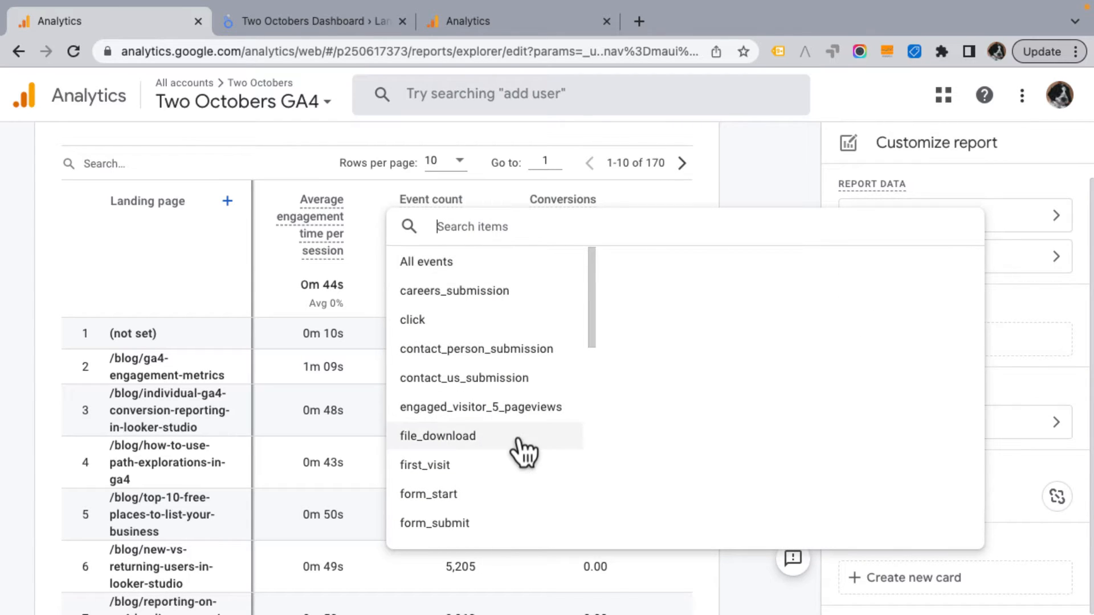
click(757, 176)
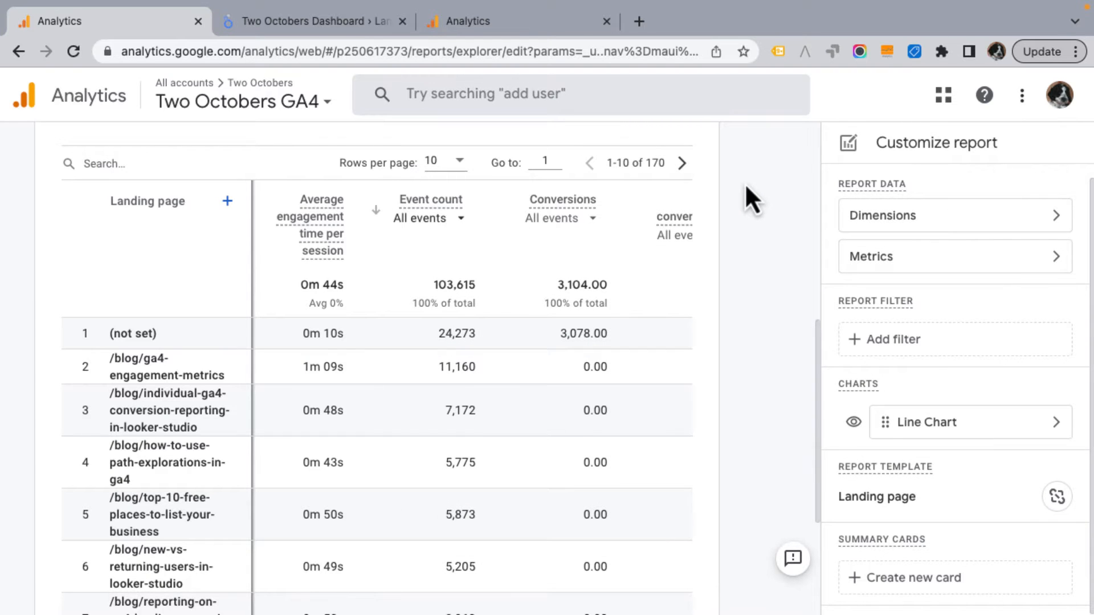
- Save the metric changes to the current Landing page report in the Life cycle collection and return to the report
scroll(744, 183, up, 8)
click(744, 178)
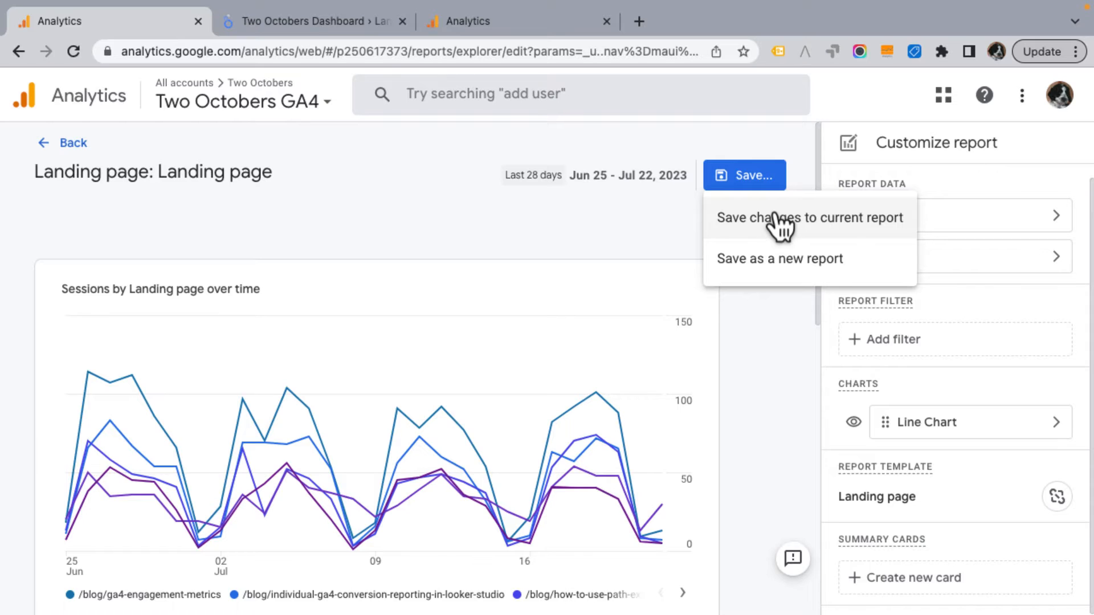
click(197, 177)
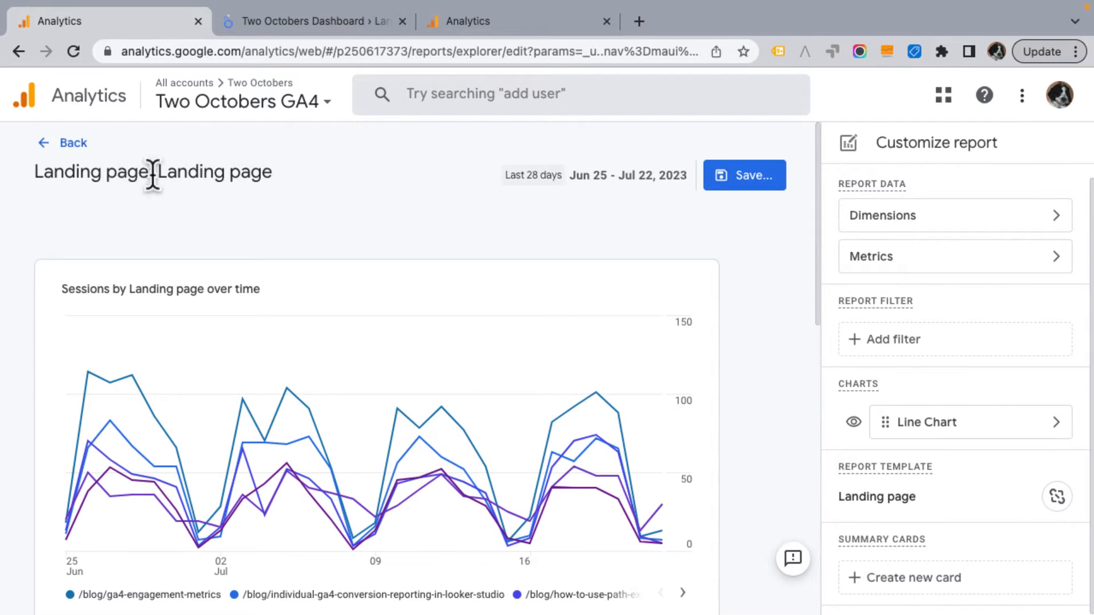
click(754, 177)
click(769, 216)
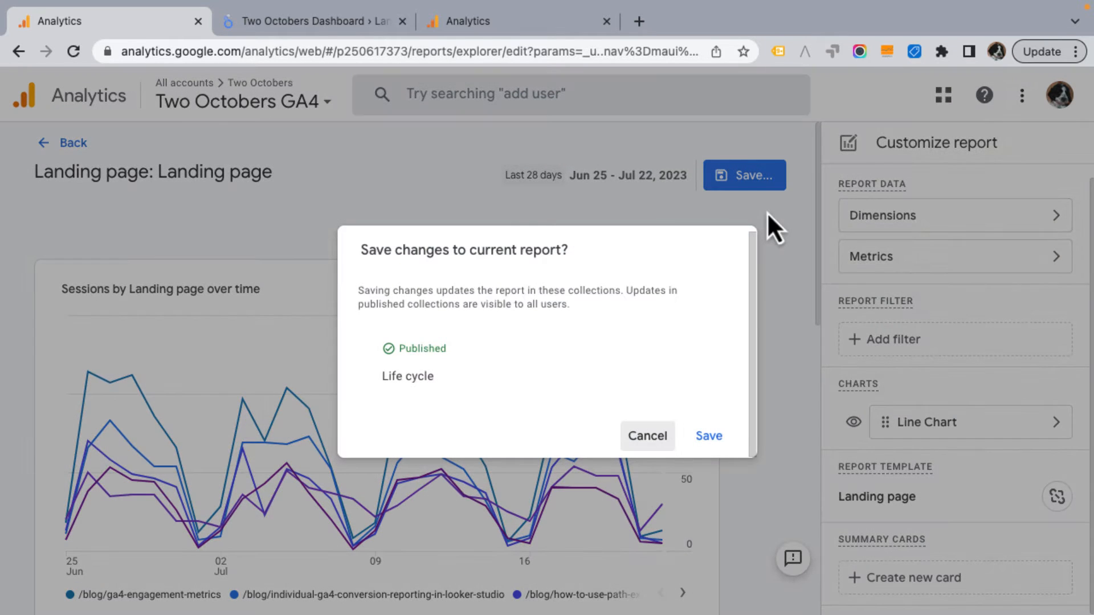
click(707, 436)
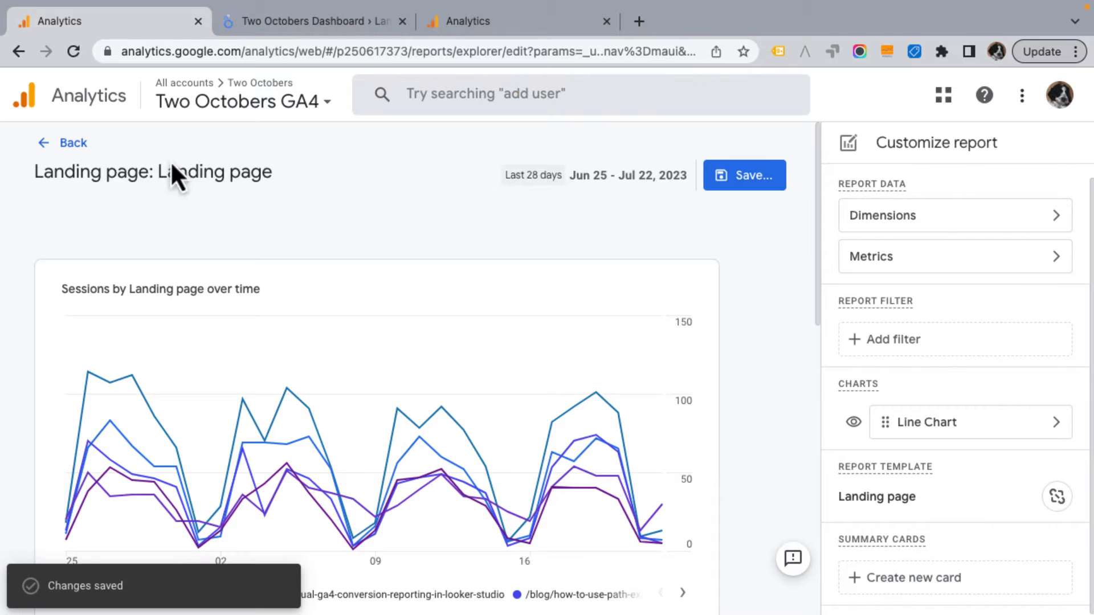
click(40, 144)
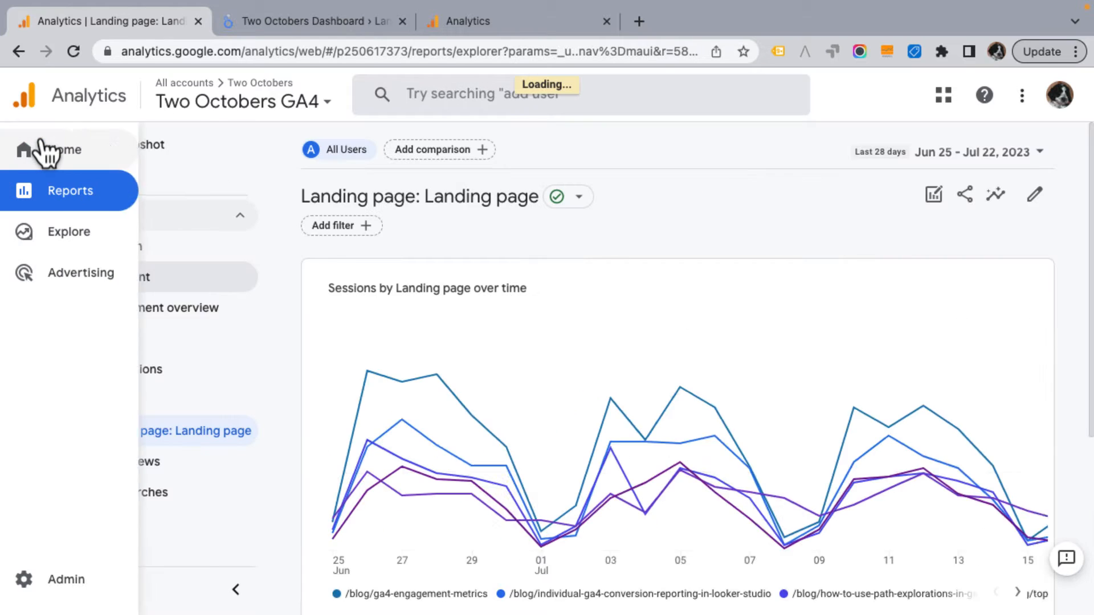
- Open the report Library and rename the "Landing page: Landing page" report as Landing page
scroll(291, 285, down, 5)
scroll(91, 370, down, 4)
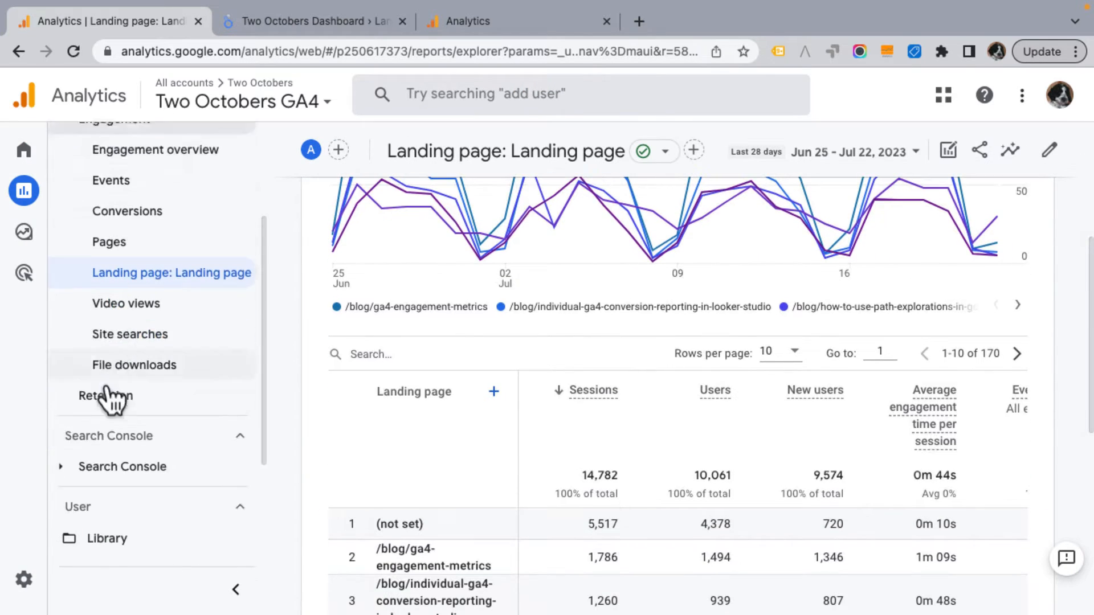
click(102, 540)
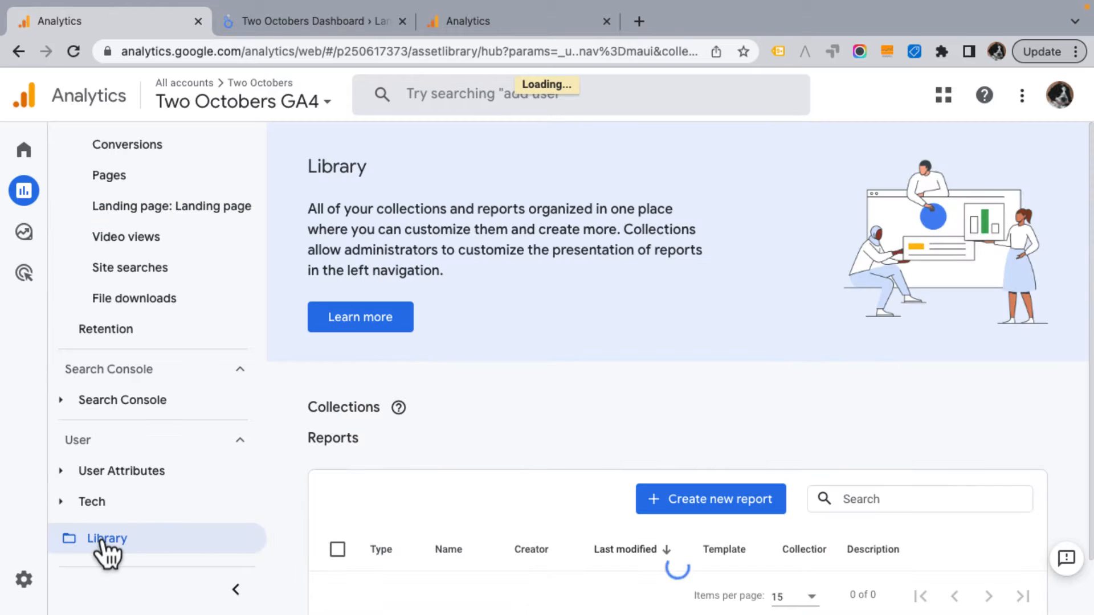
scroll(699, 356, down, 5)
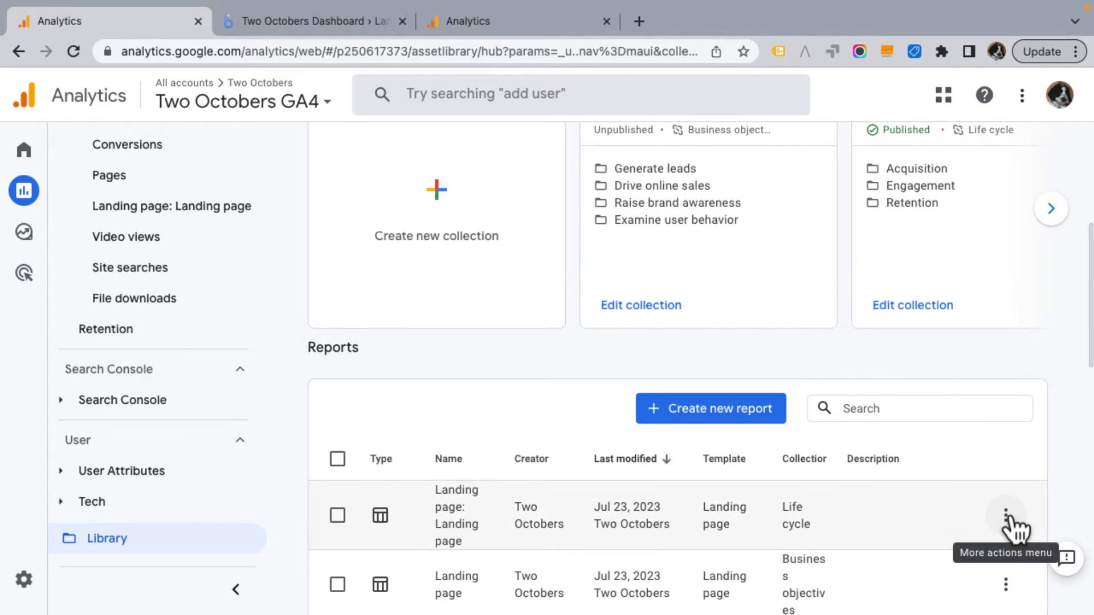
click(1005, 516)
click(914, 433)
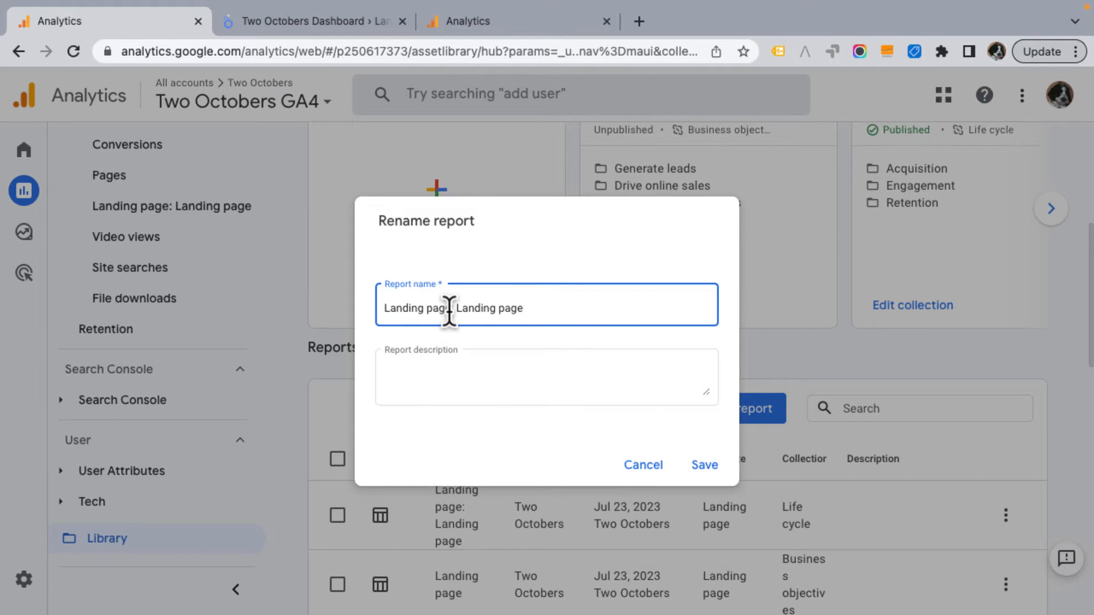
drag(449, 310, 560, 310)
key(BackSpace)
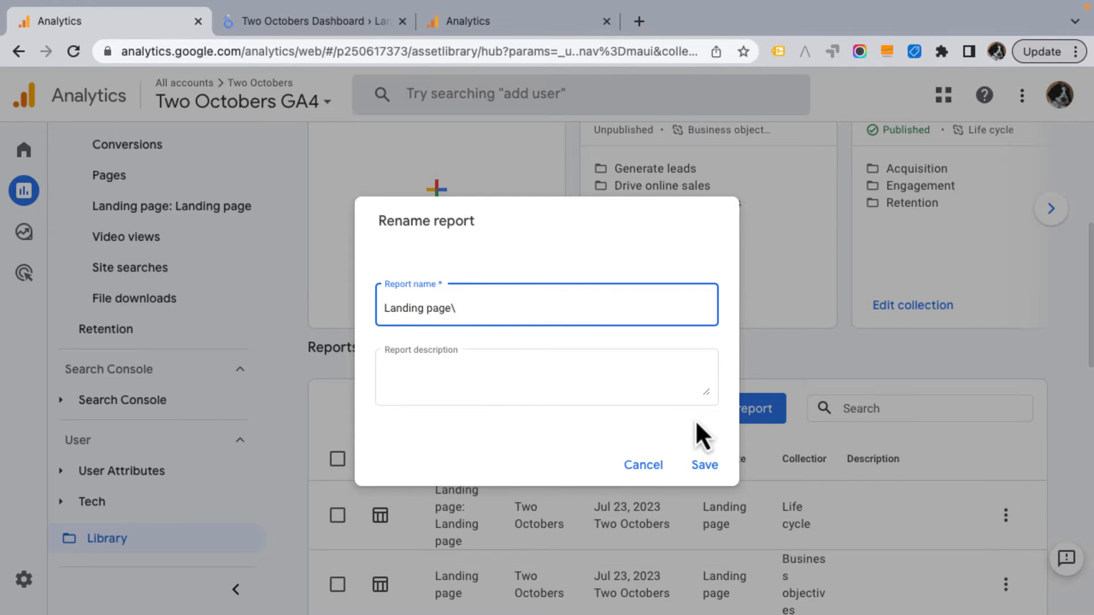
click(704, 465)
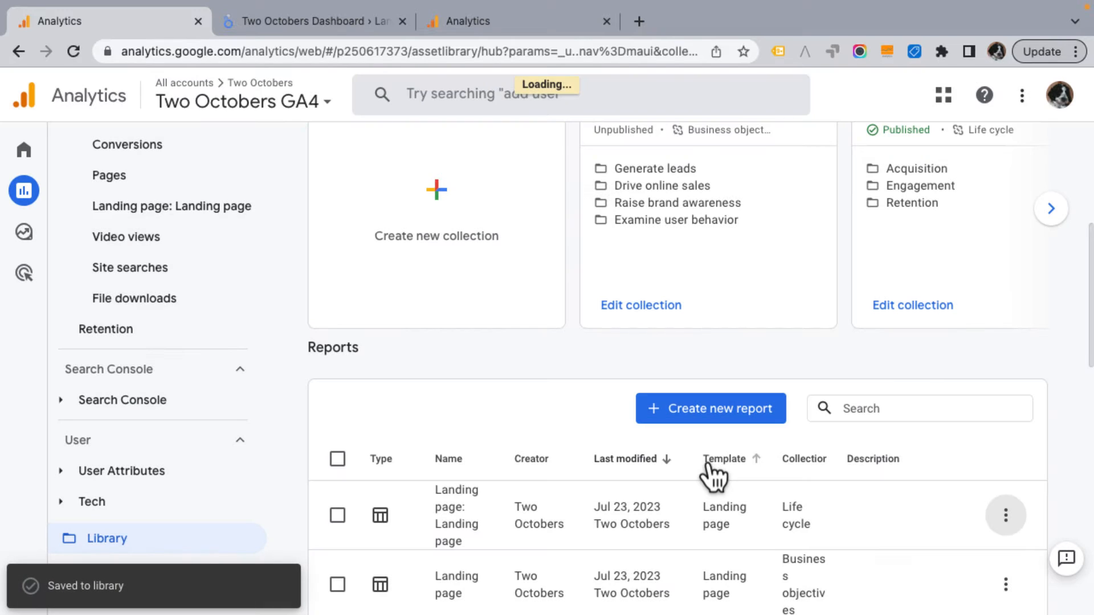
- Open the renamed Landing page report under Engagement and review its table columns through Conversions
click(124, 282)
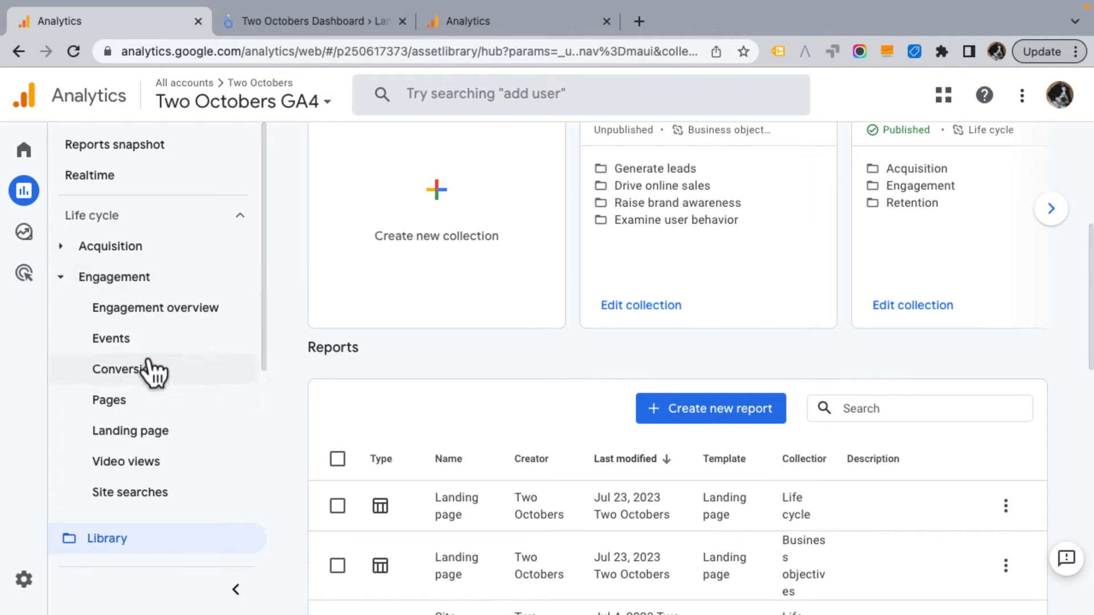
click(142, 439)
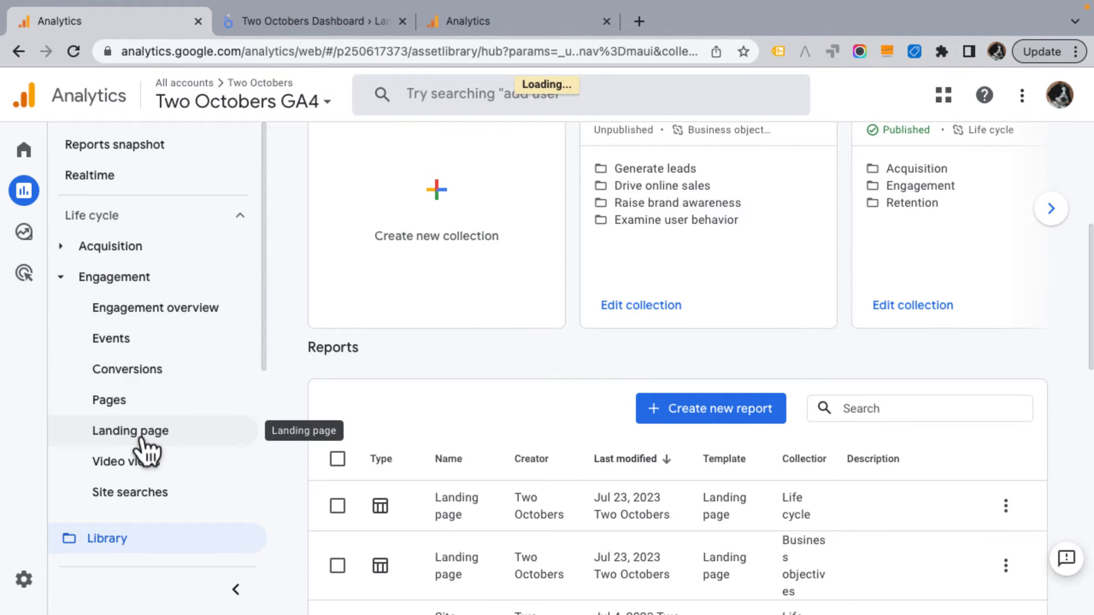
scroll(772, 286, down, 5)
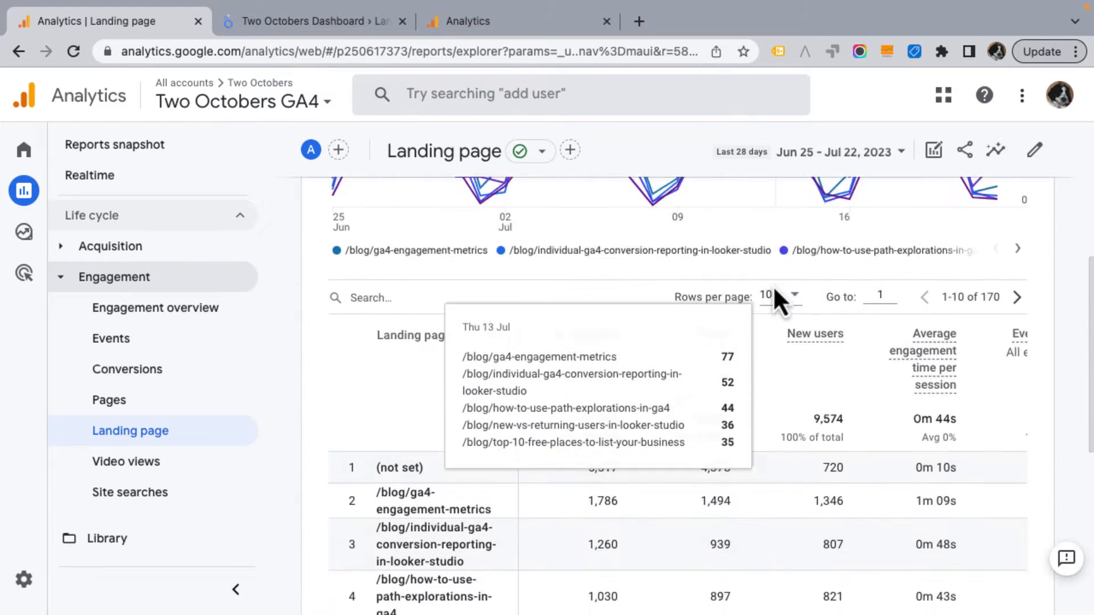
scroll(928, 323, right, 2)
scroll(928, 323, right, 2)
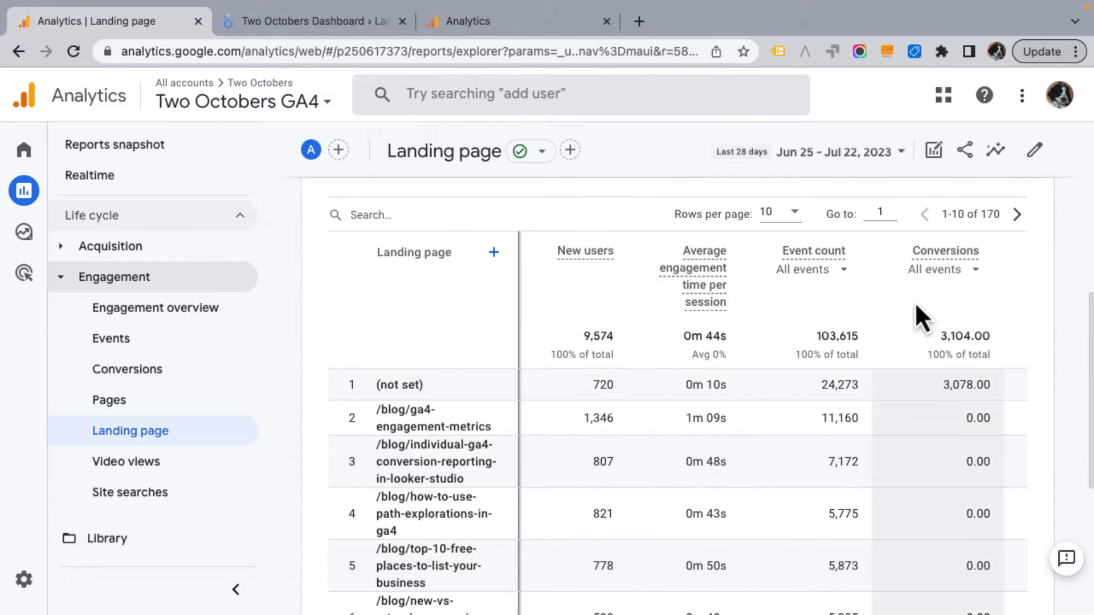
- Collapse the report navigation and limit the Event count column to the page_view event
click(823, 272)
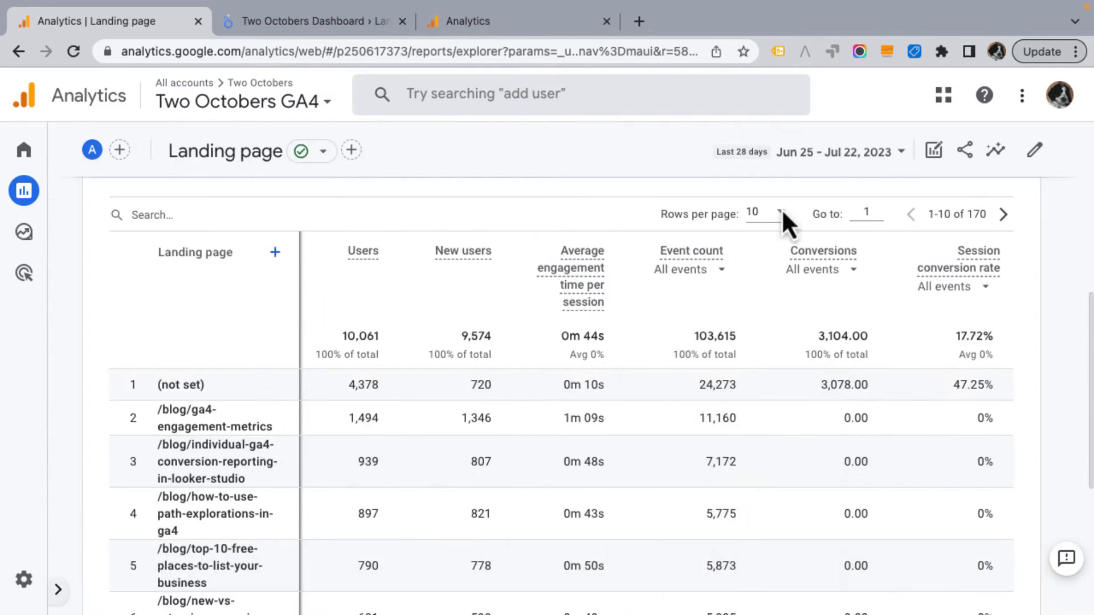
click(719, 268)
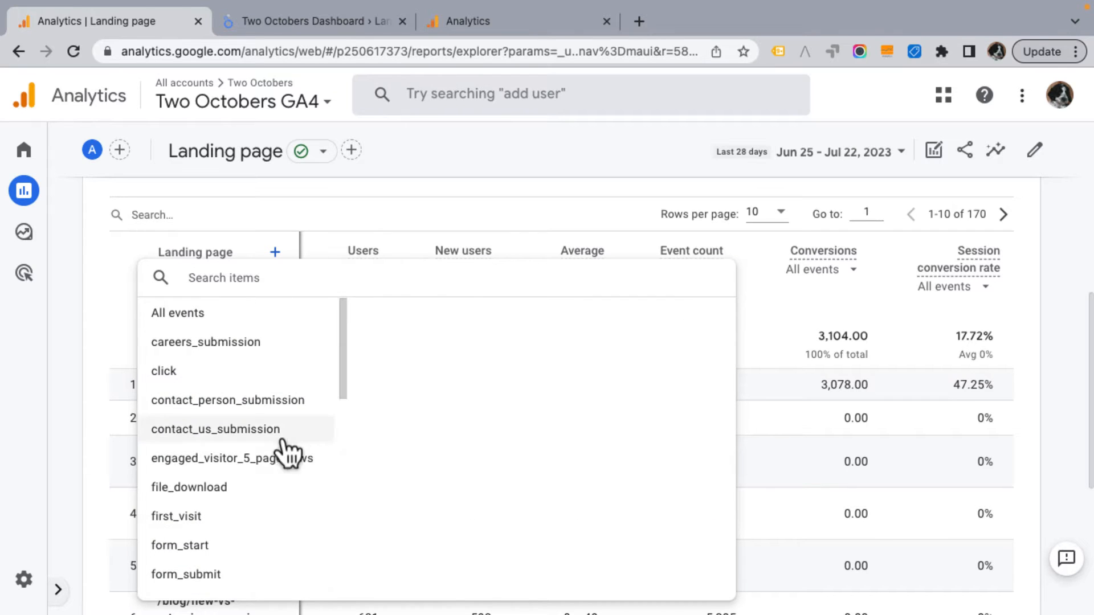
scroll(274, 433, down, 5)
click(194, 366)
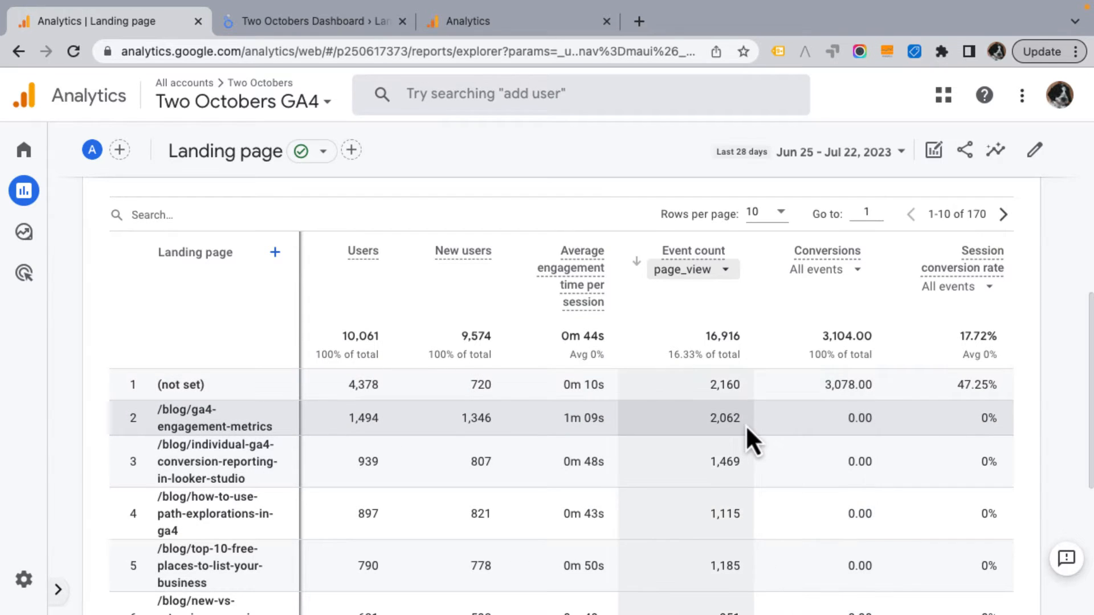
- Compare the Sessions and page_view Event count columns, and examine the other events available for Event count
scroll(735, 429, left, 5)
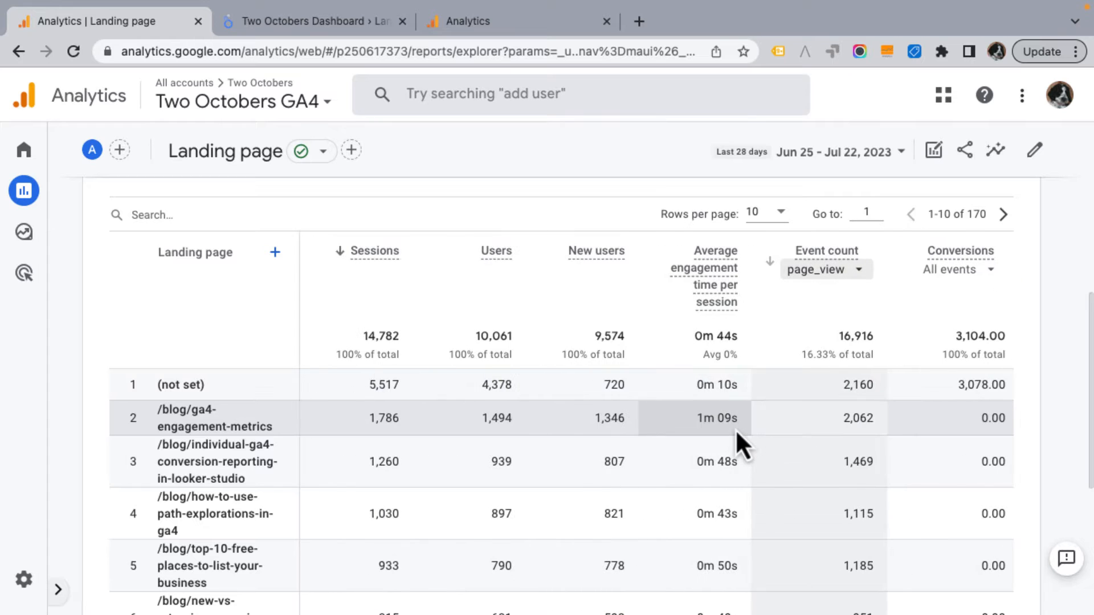
scroll(740, 429, right, 1)
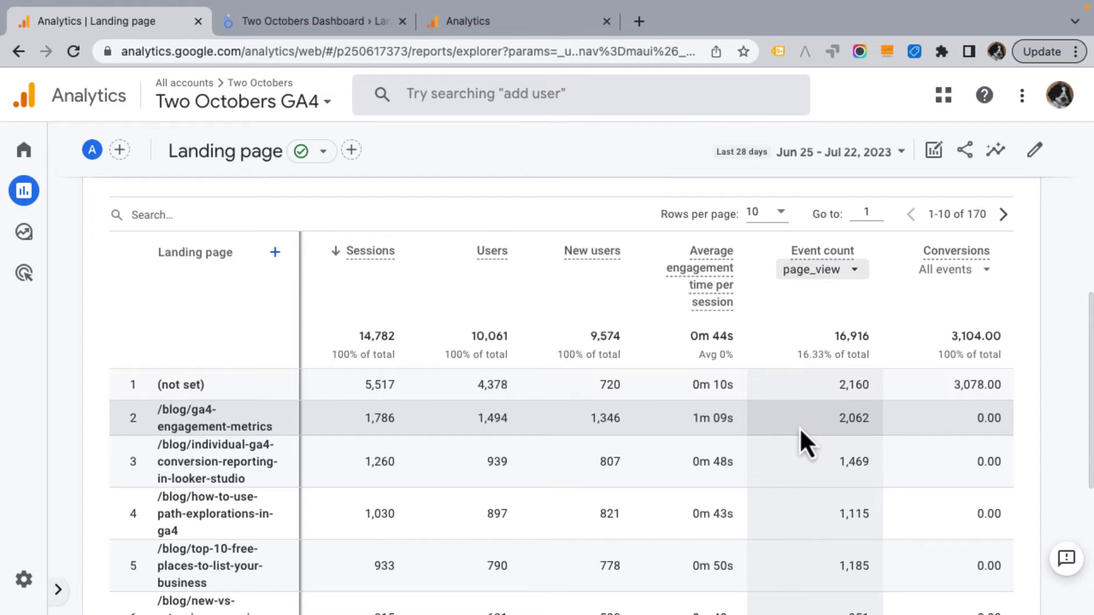
click(854, 270)
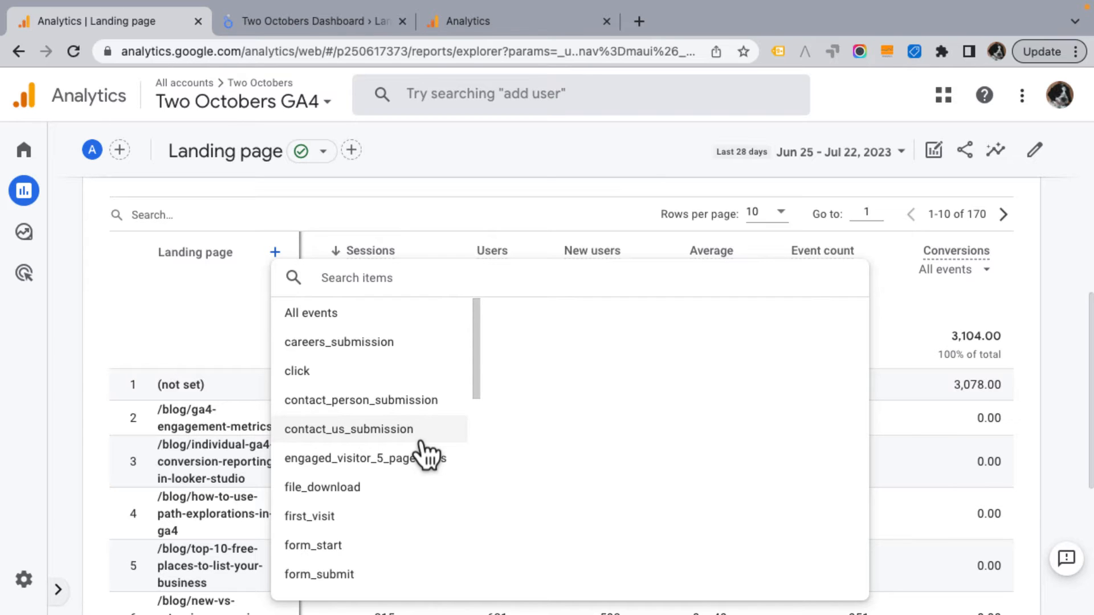
click(450, 217)
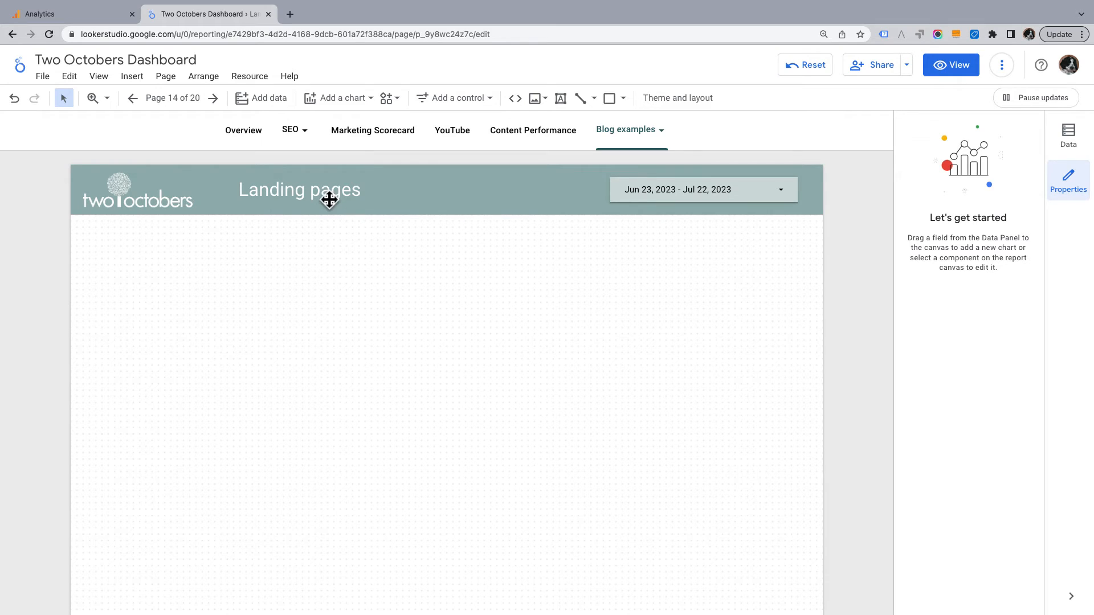
- In Looker Studio, check the Two Octobers GA4 data source for field updates, dismiss the connection changes and close the data sources
click(251, 76)
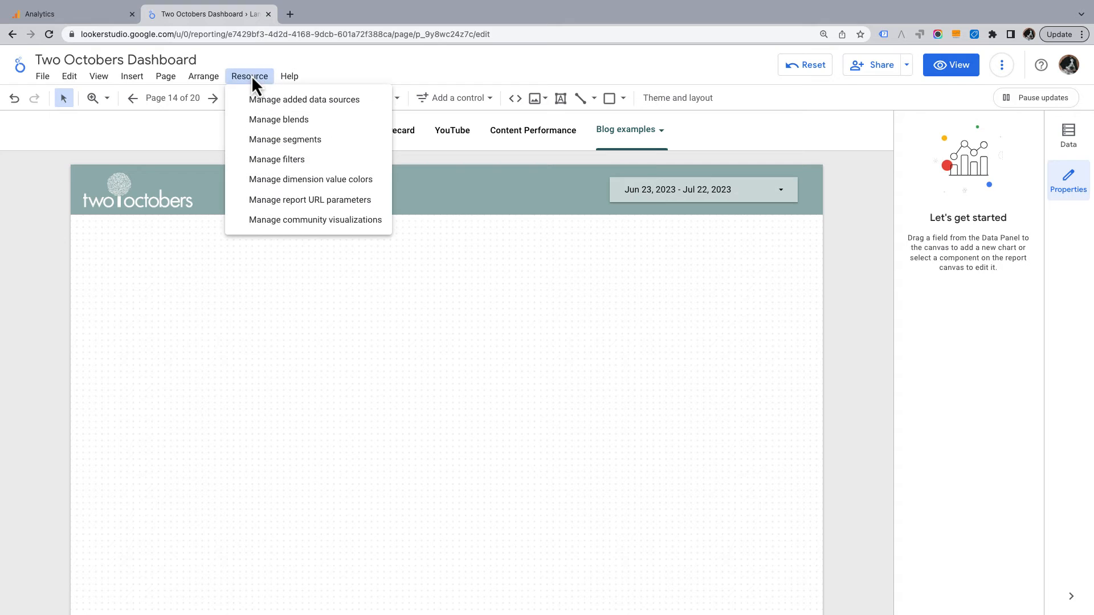
click(298, 103)
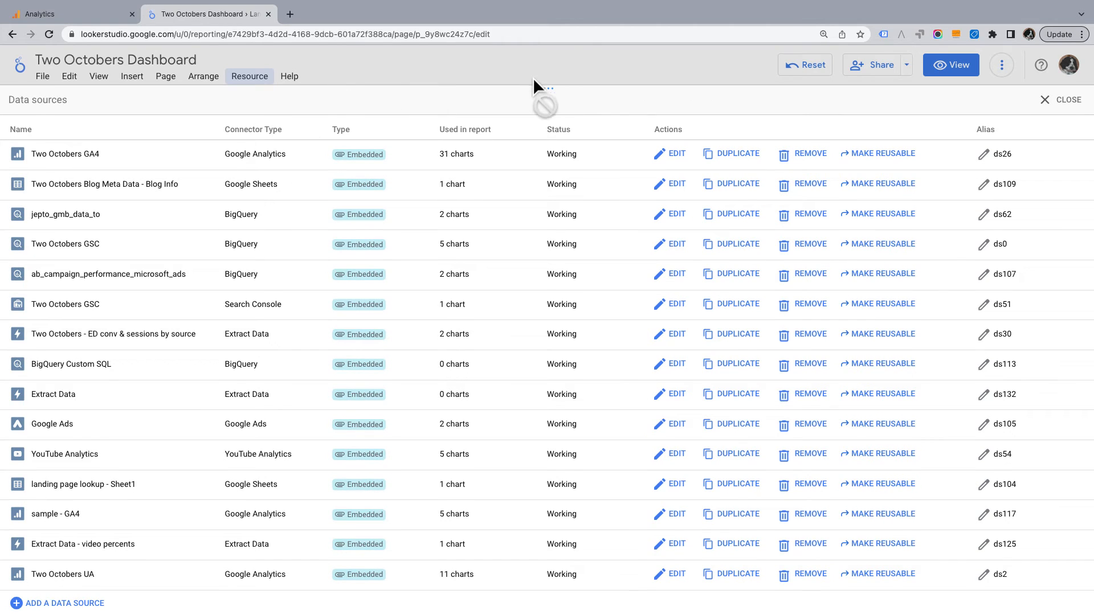
drag(548, 87, 567, 119)
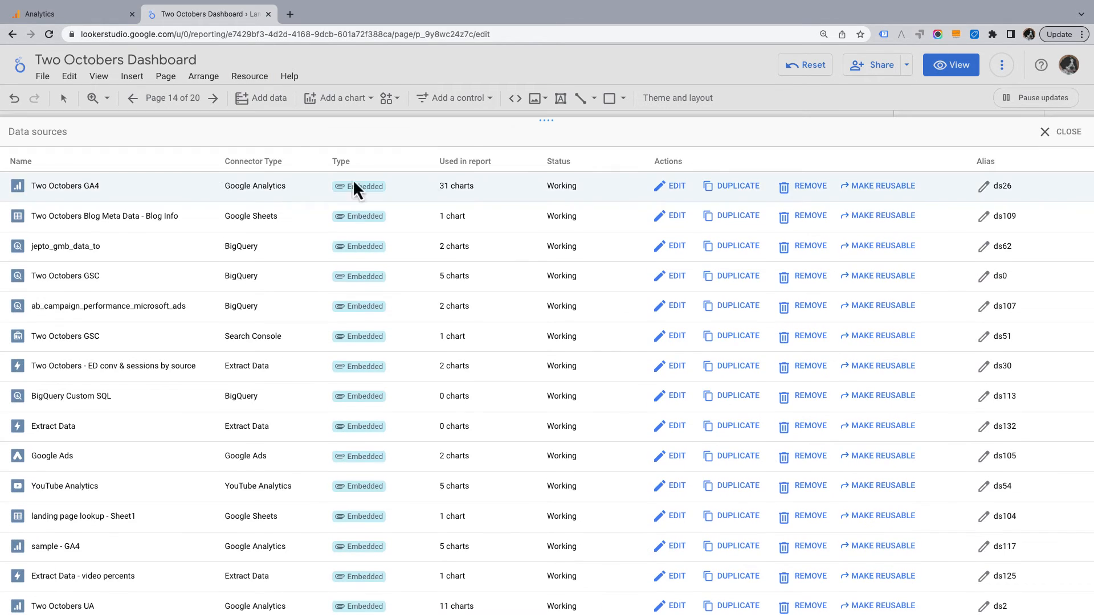
click(677, 187)
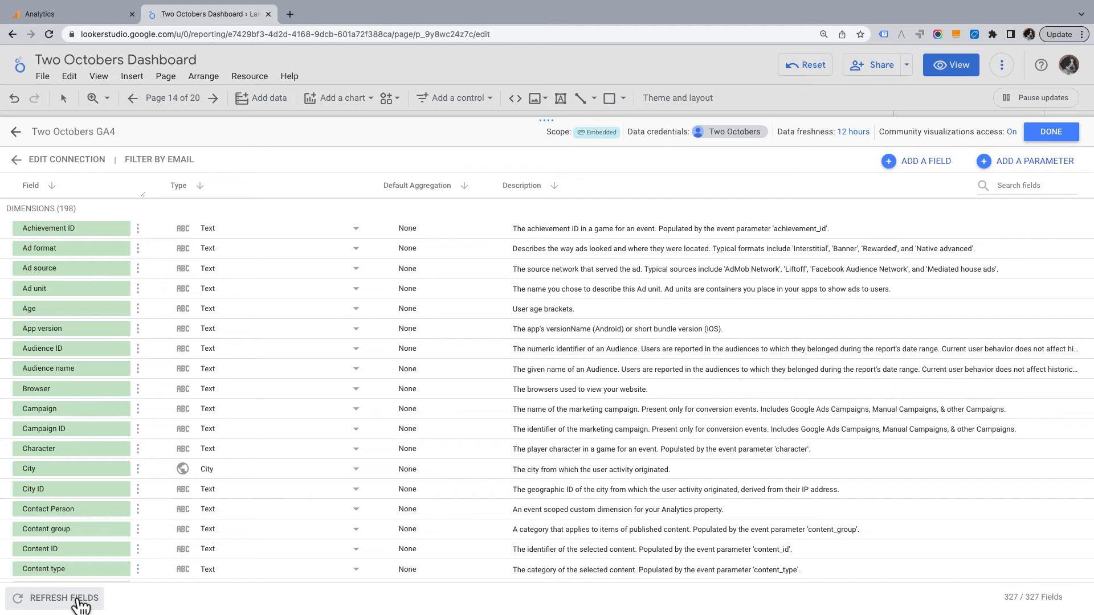
click(76, 600)
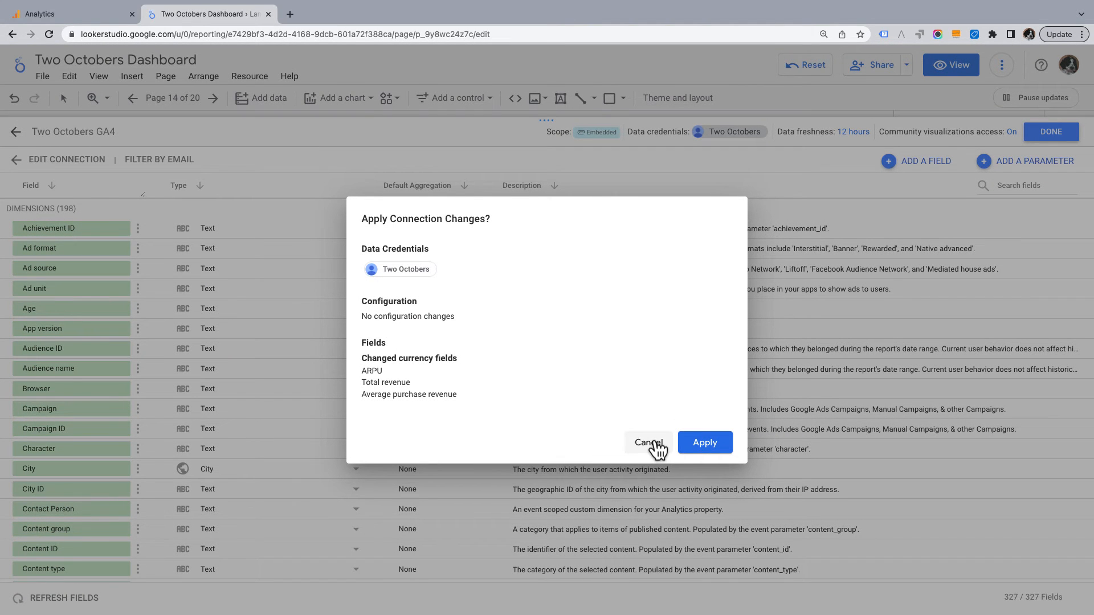
click(655, 443)
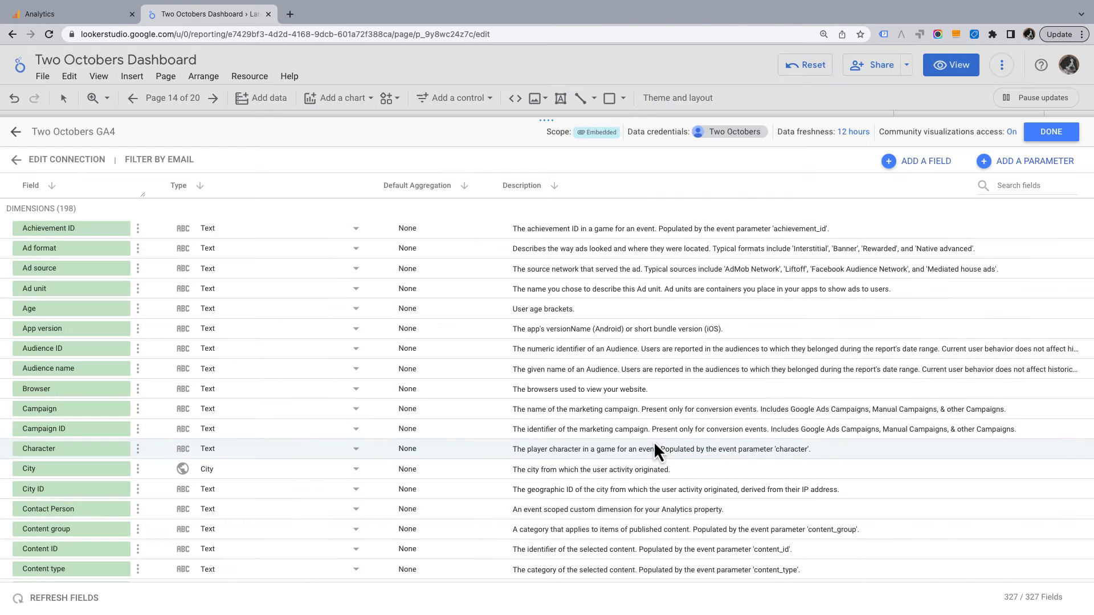
click(1051, 132)
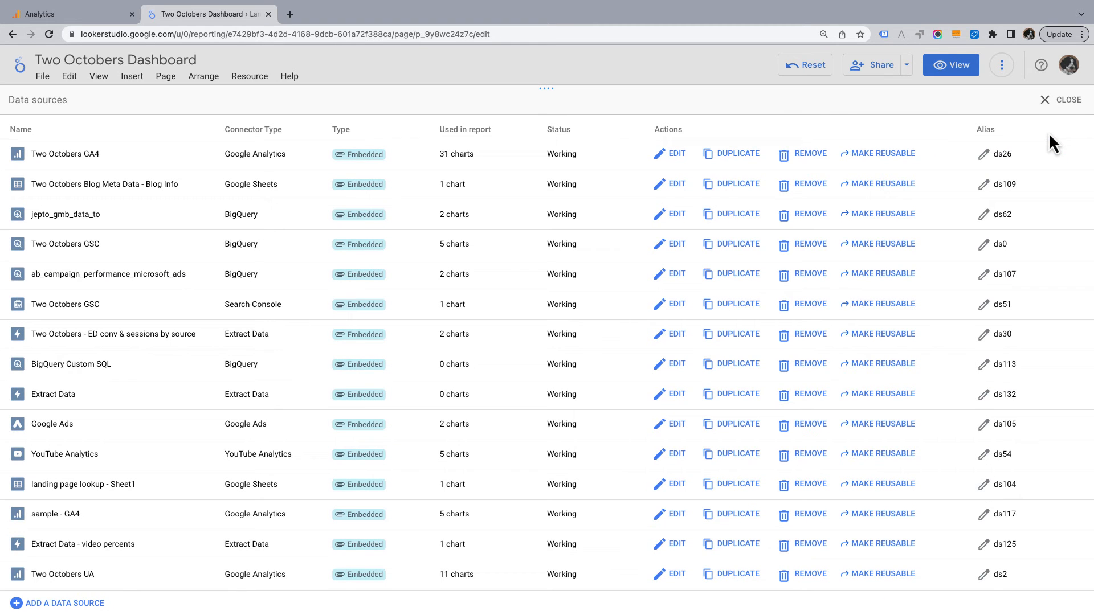
click(1064, 100)
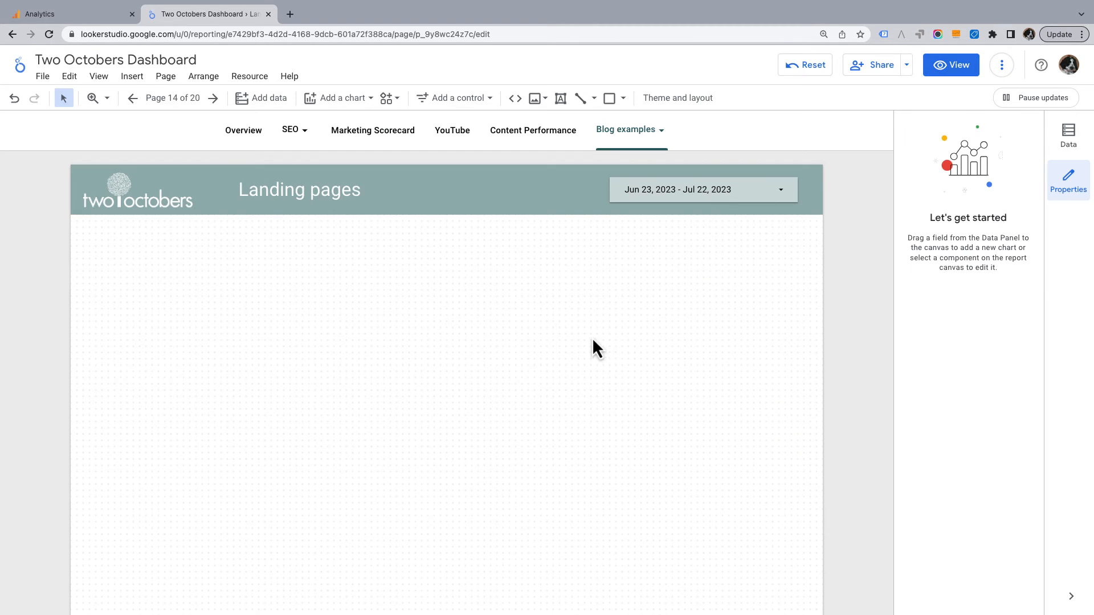
- Insert a table chart below the header on the Landing pages dashboard page
click(128, 76)
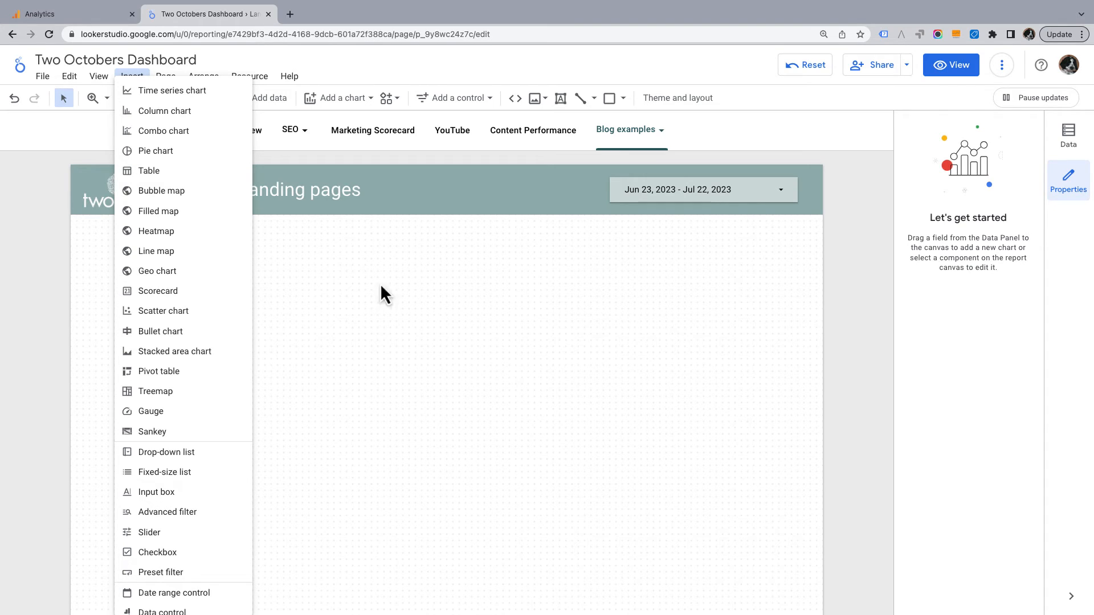
click(153, 175)
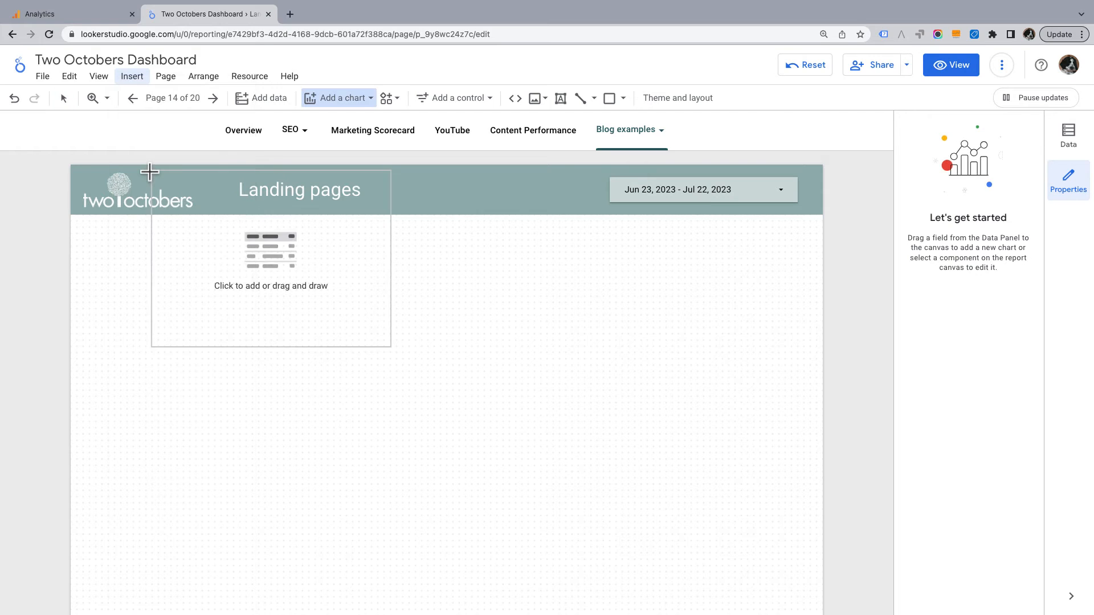
click(120, 246)
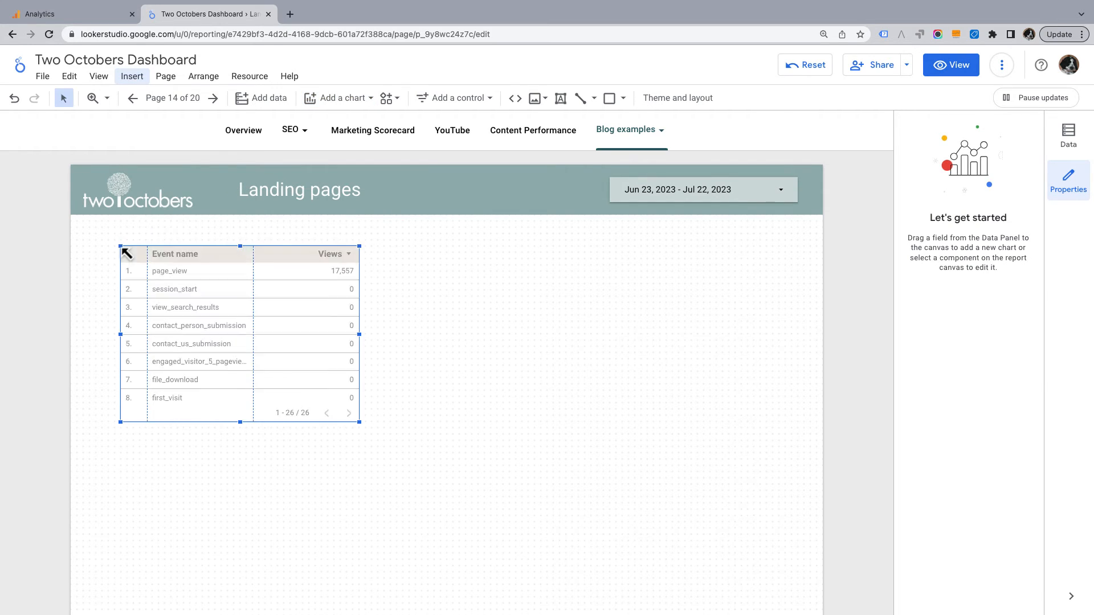
- Set the table's dimension to Landing page + query string and widen the table to nearly the full page width
click(943, 268)
text(Lan)
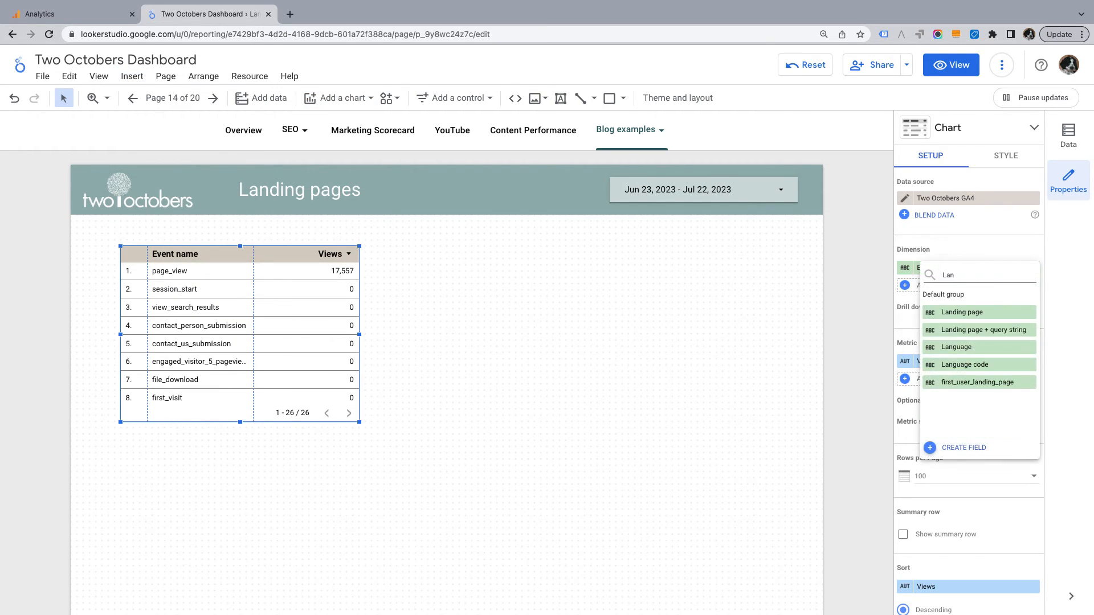
click(978, 331)
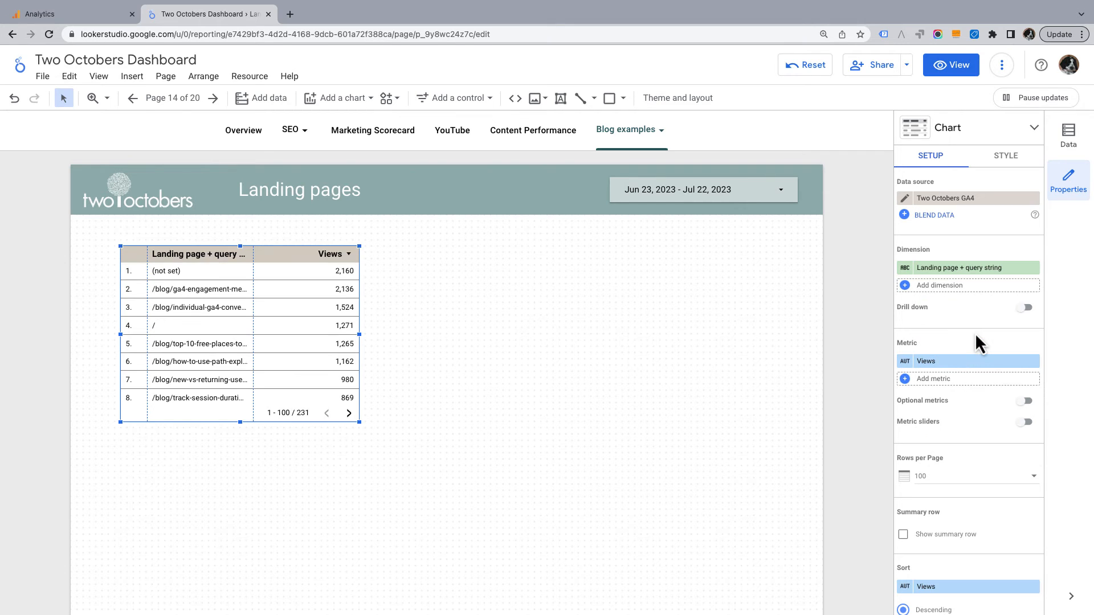
drag(359, 335, 760, 335)
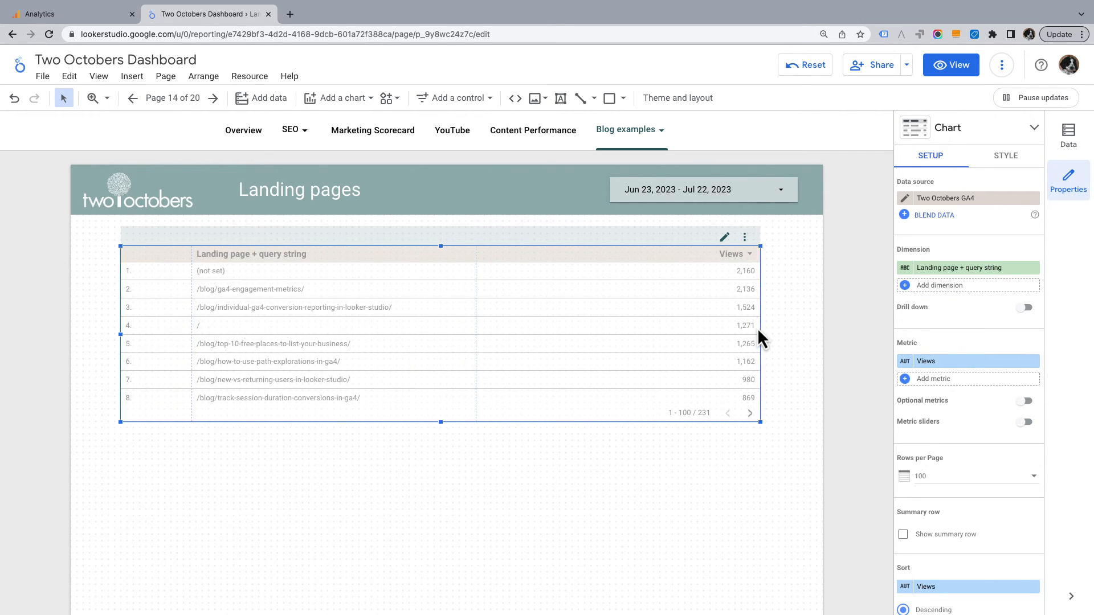
- Replace the table's Views metric with Sessions and add Active users as a second metric
click(945, 361)
text(Sessions)
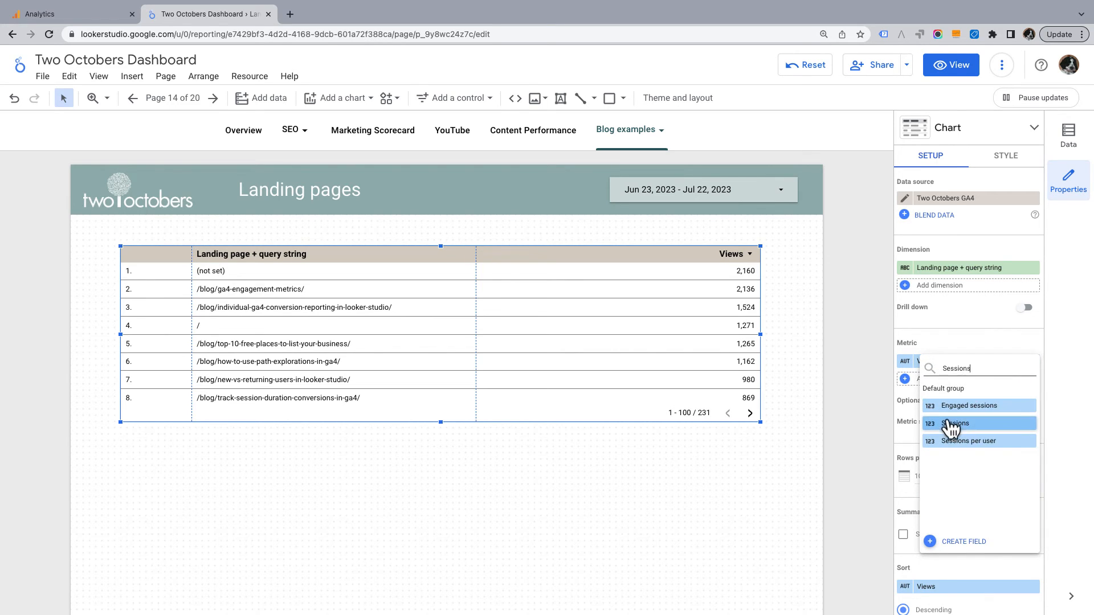
click(951, 425)
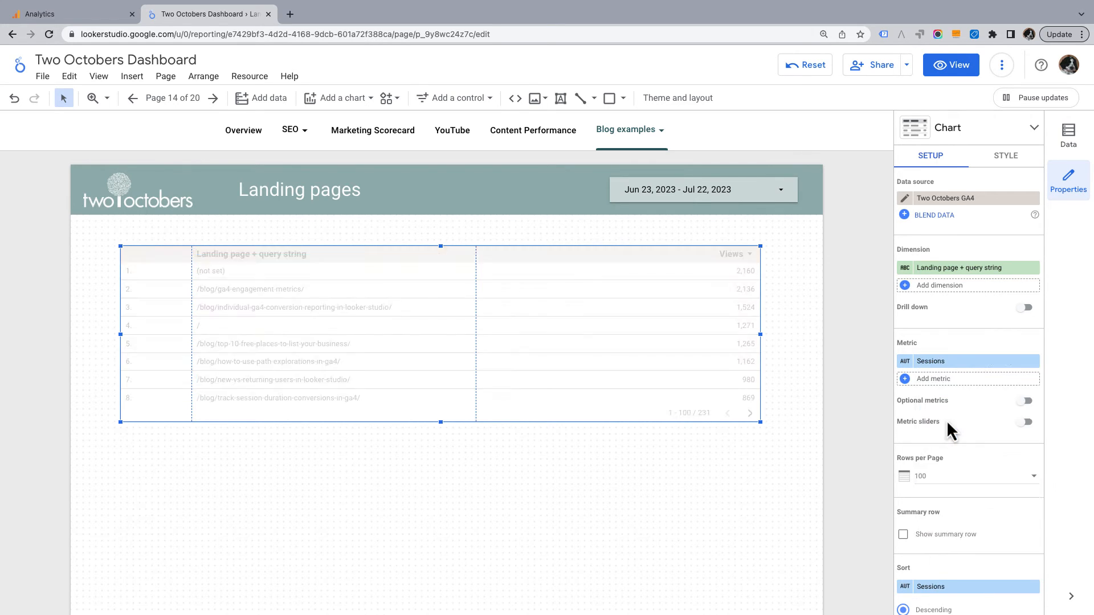
click(955, 378)
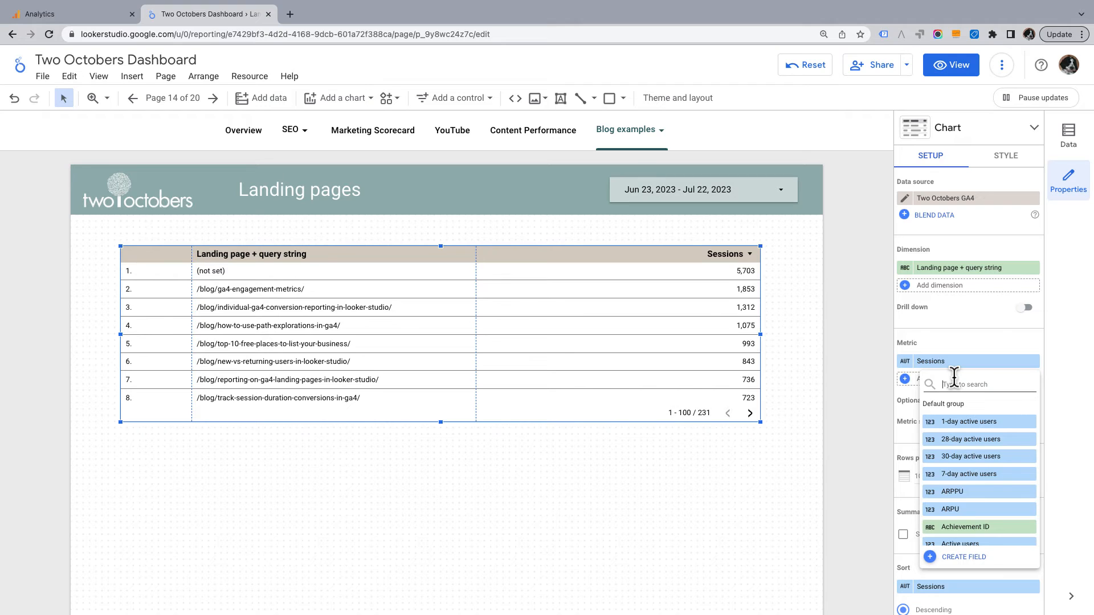
text(Active)
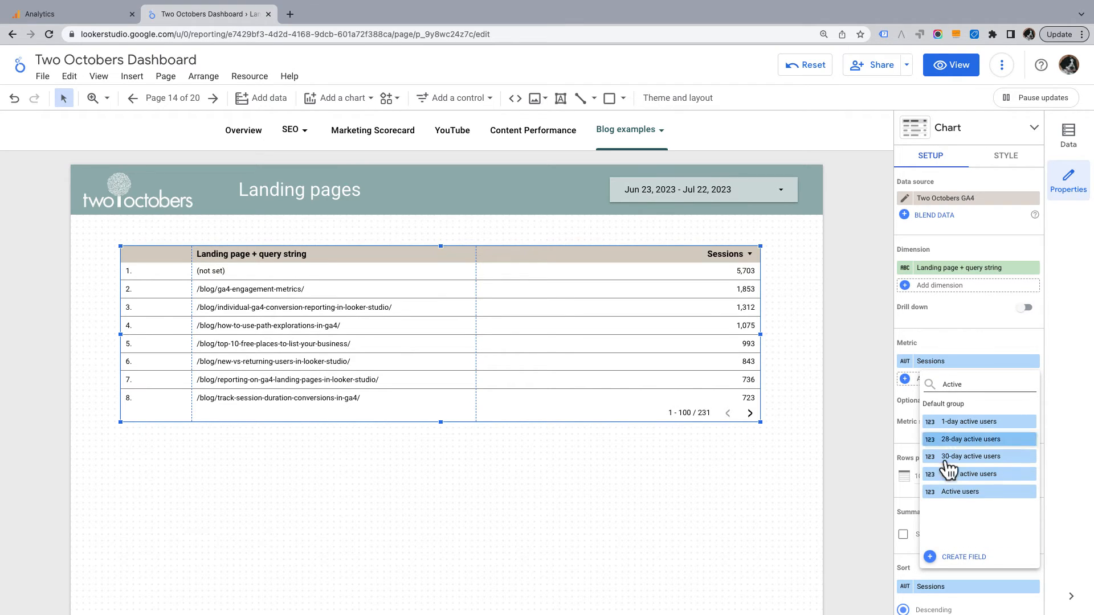
click(961, 494)
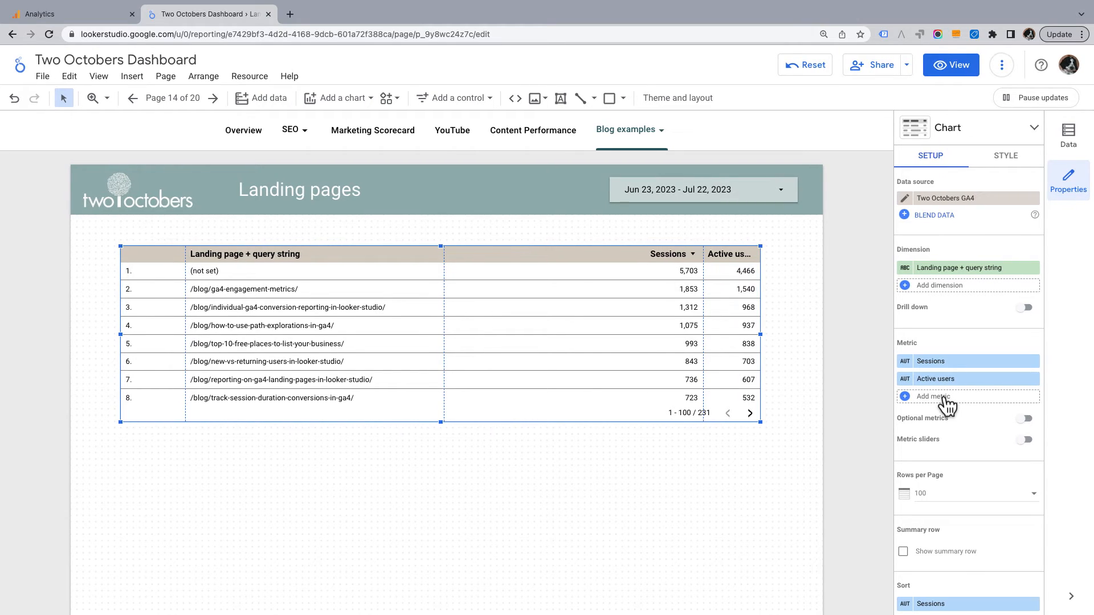
- Create a new calculated metric field for the table named "Avg. engagement time per session"
click(946, 398)
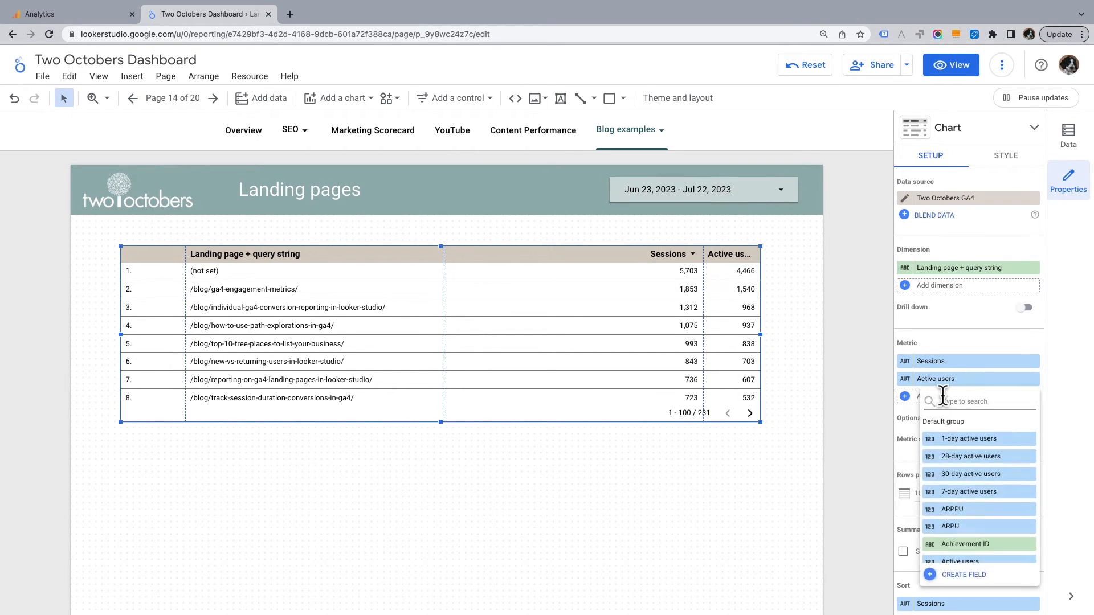
click(963, 574)
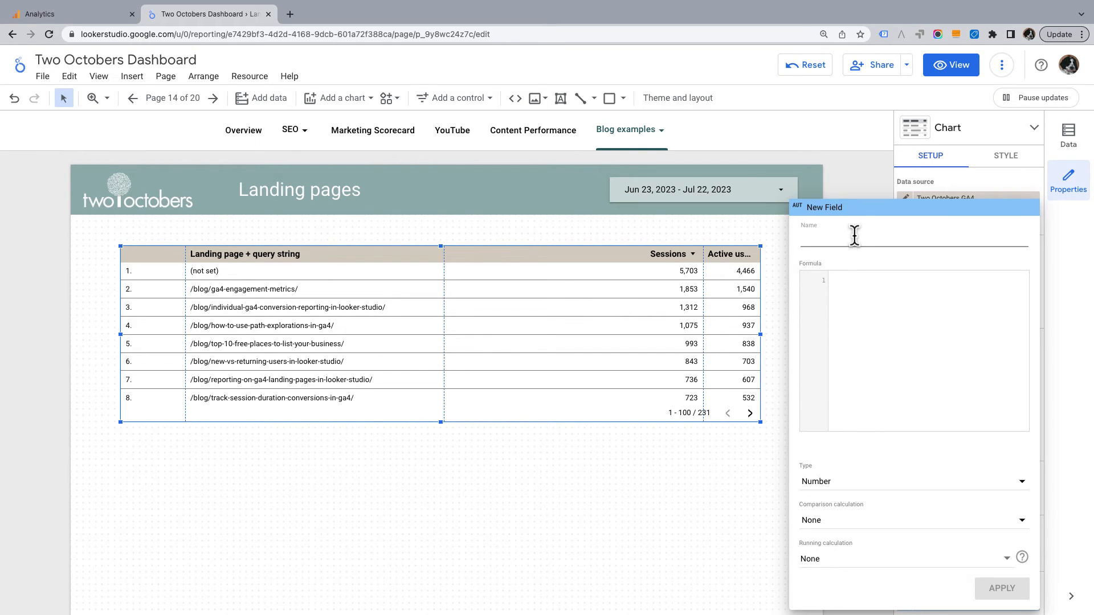
text(Avg.)
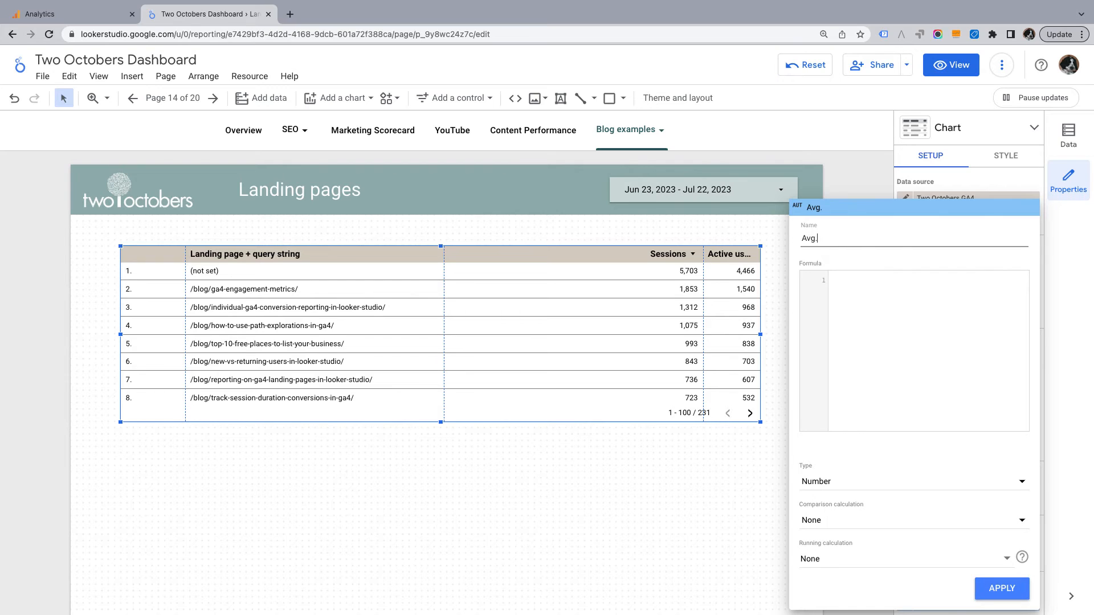
text( engagement time)
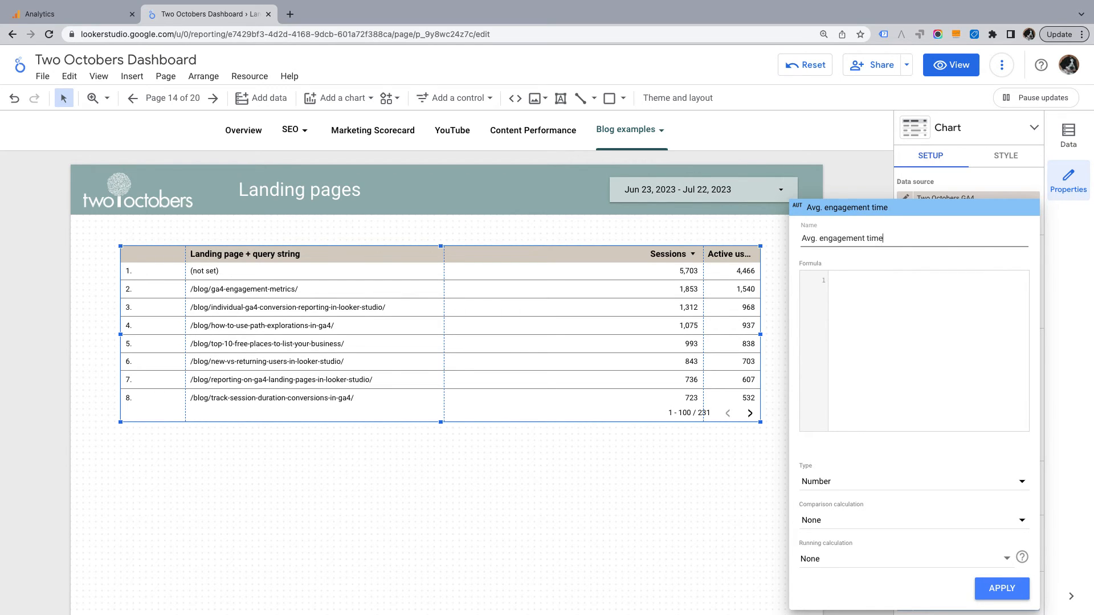
text( per session)
- Define the calculated field as User engagement / Sessions, set its type to Duration (sec.) and apply it
click(887, 315)
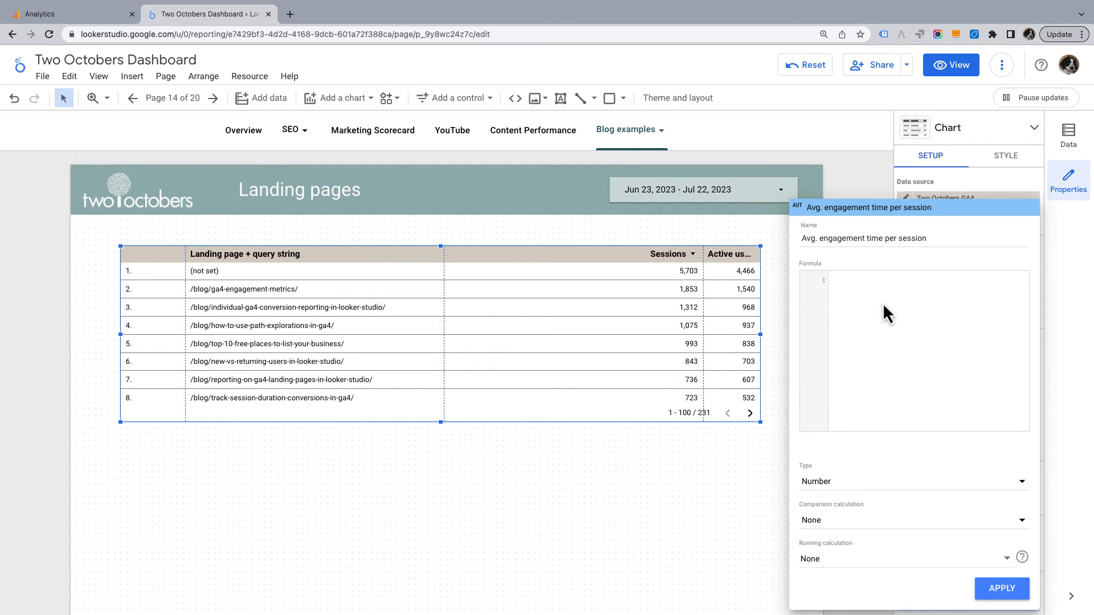
text(User)
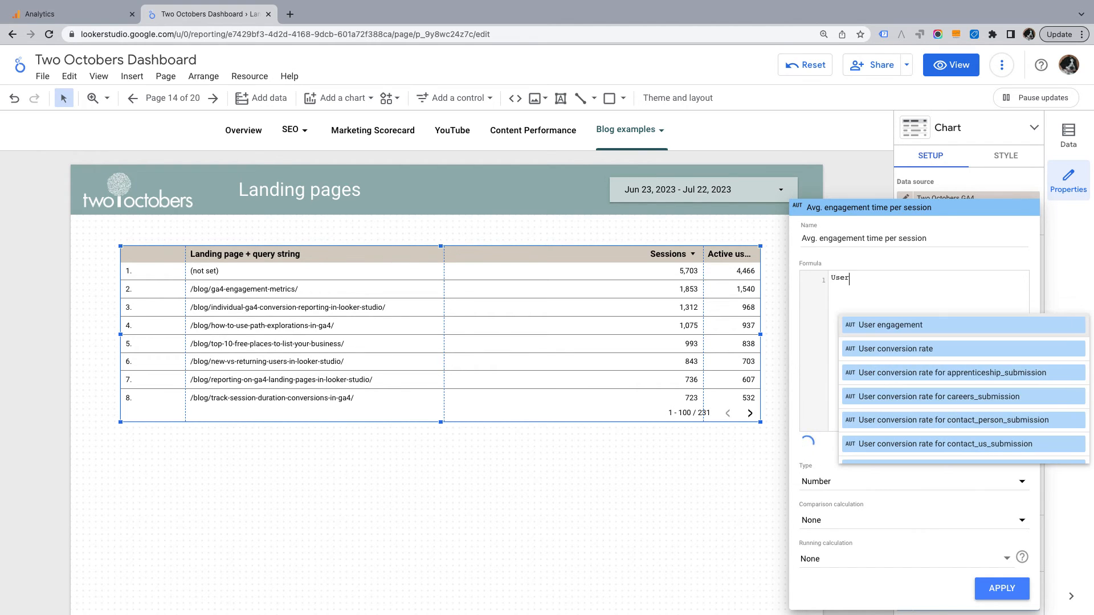
click(905, 327)
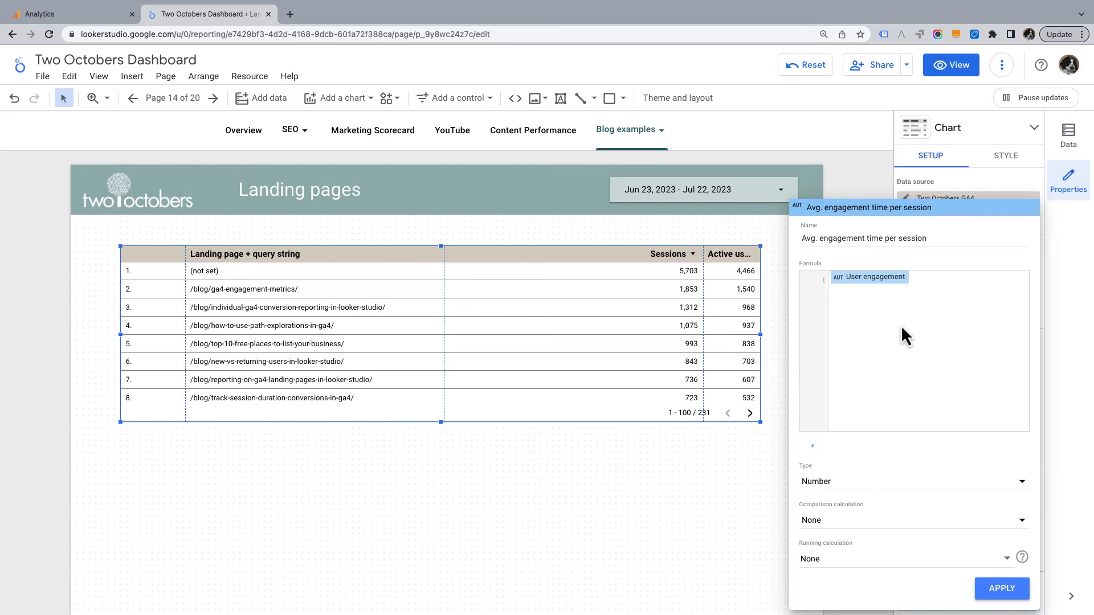
text(/ S)
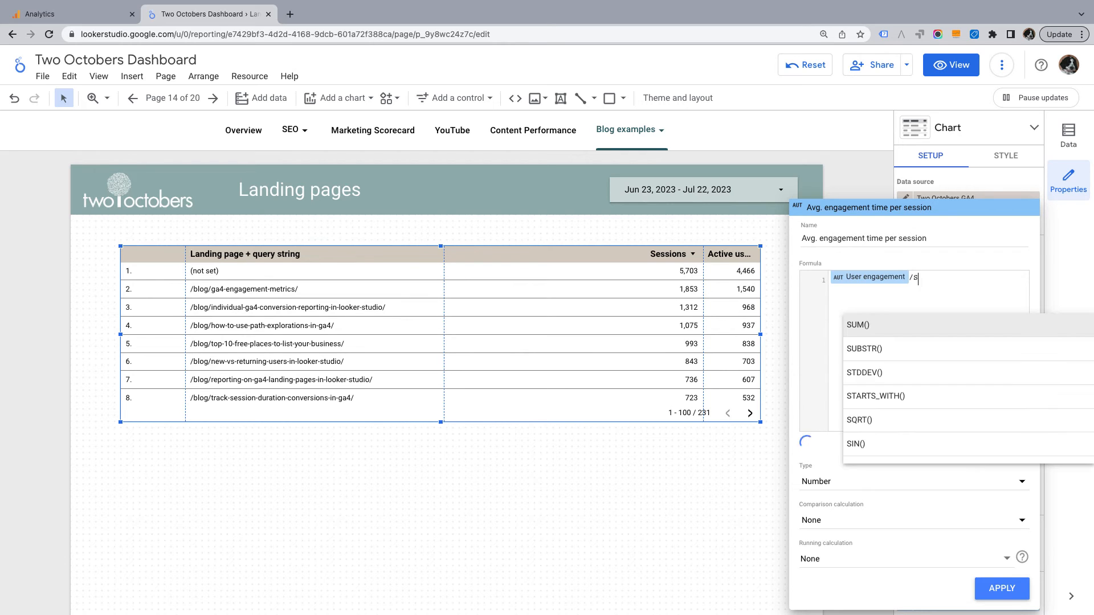
text(essions)
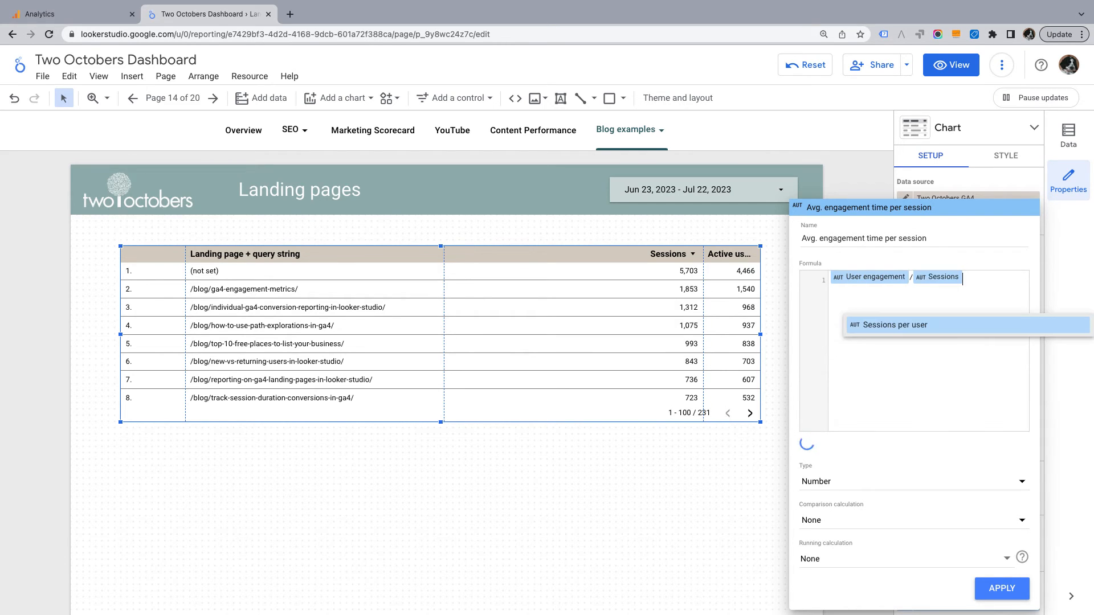
click(843, 481)
mouse_move(855, 494)
click(639, 530)
click(1003, 591)
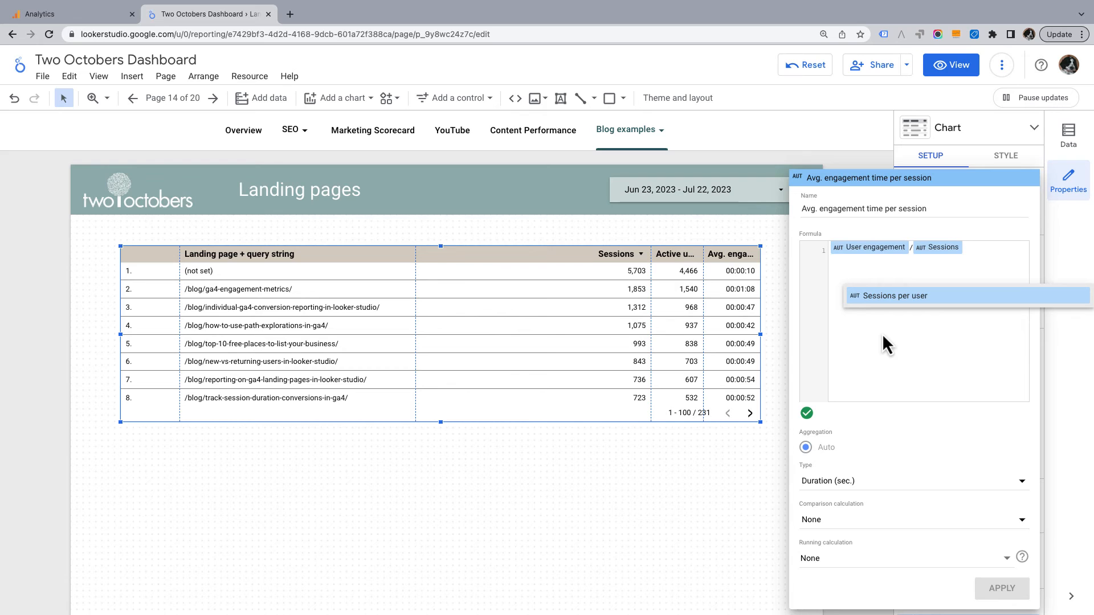
- Add Conversions and Session conversion rate as further metrics of the table
click(922, 415)
text(Conver)
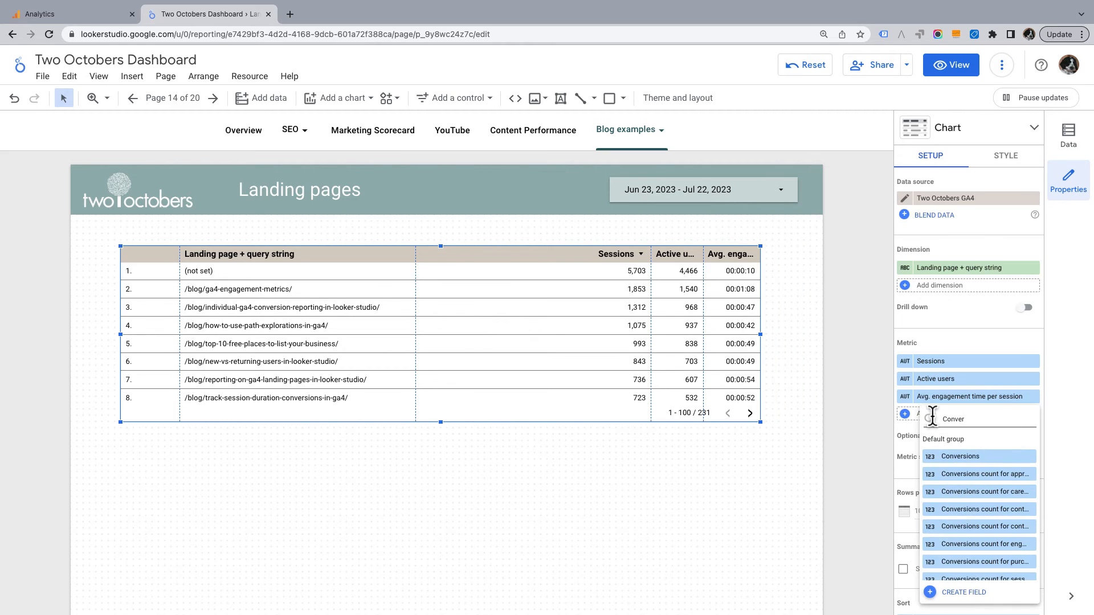
click(957, 456)
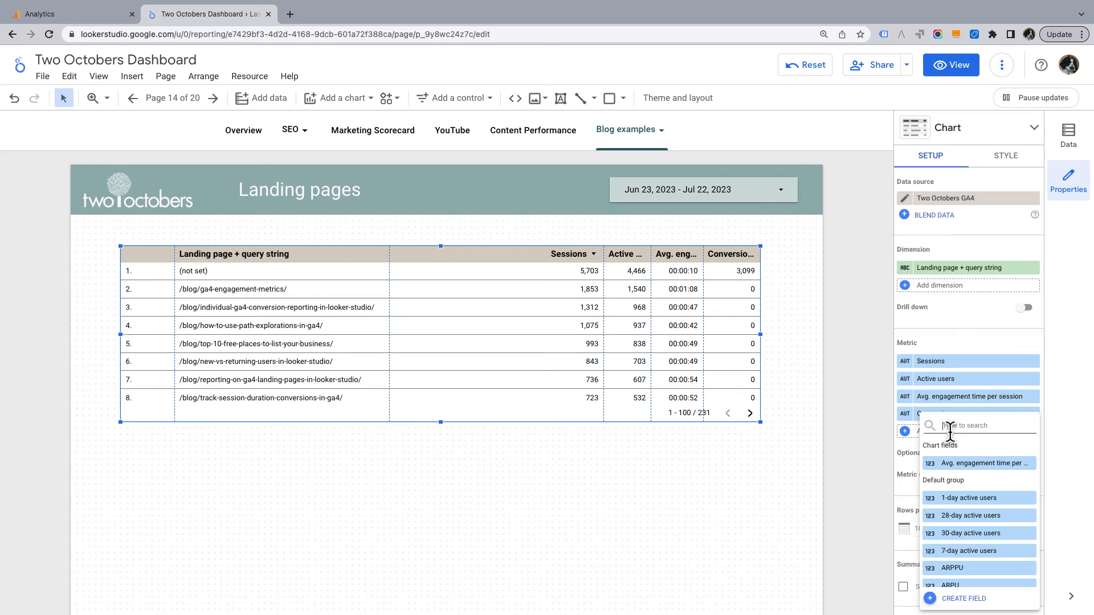
text(Session)
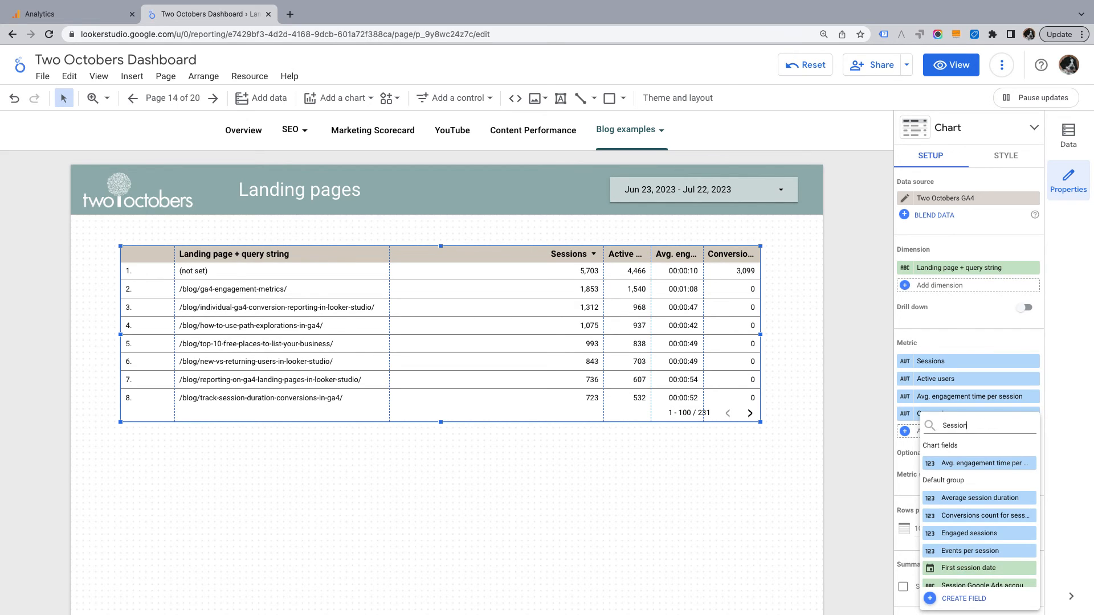
text( conv)
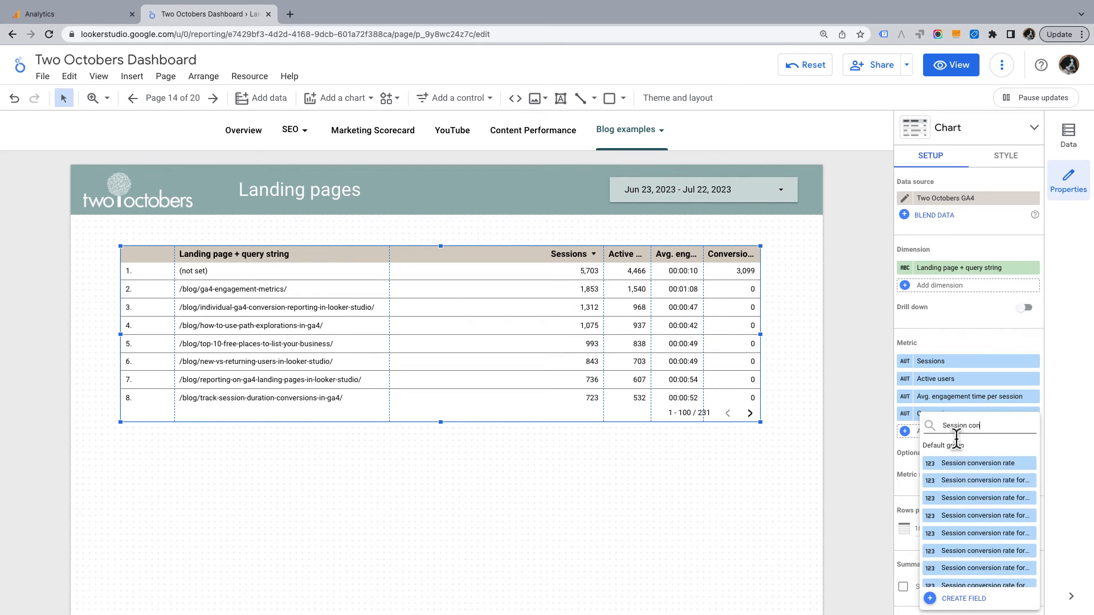
click(969, 464)
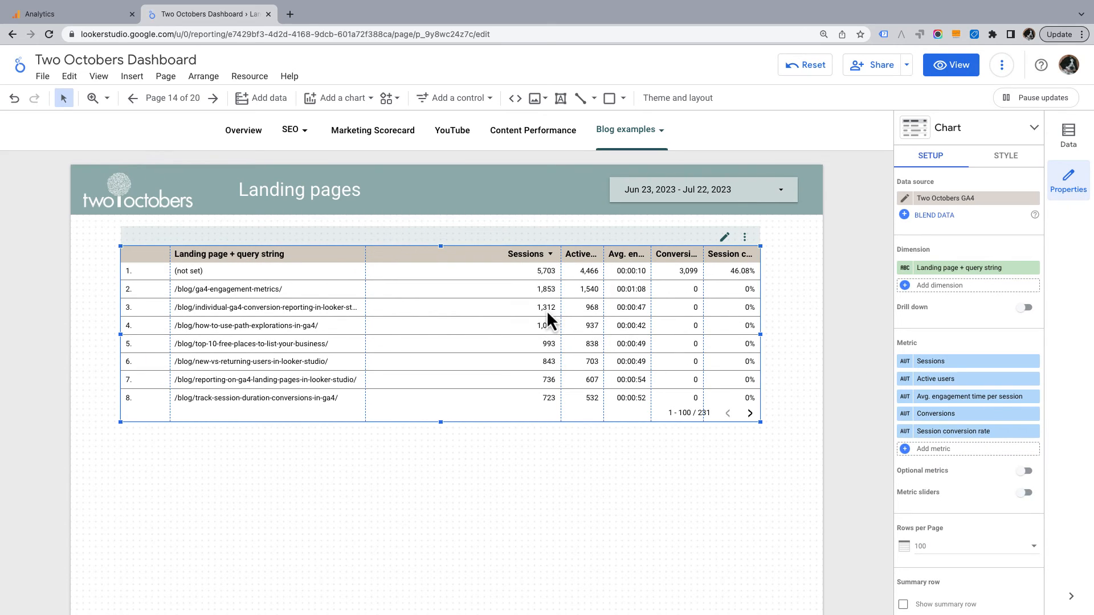
- Rebalance the metric column widths with wrapped header text, and make the table taller to show about eleven rows
drag(561, 306, 475, 311)
drag(603, 309, 565, 311)
click(1008, 154)
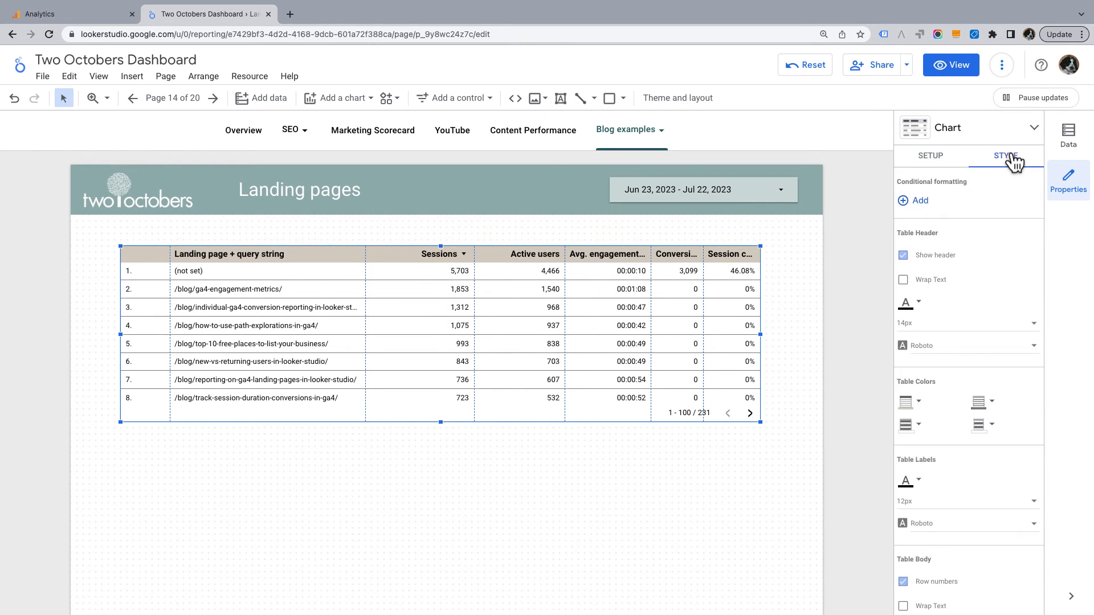
click(923, 281)
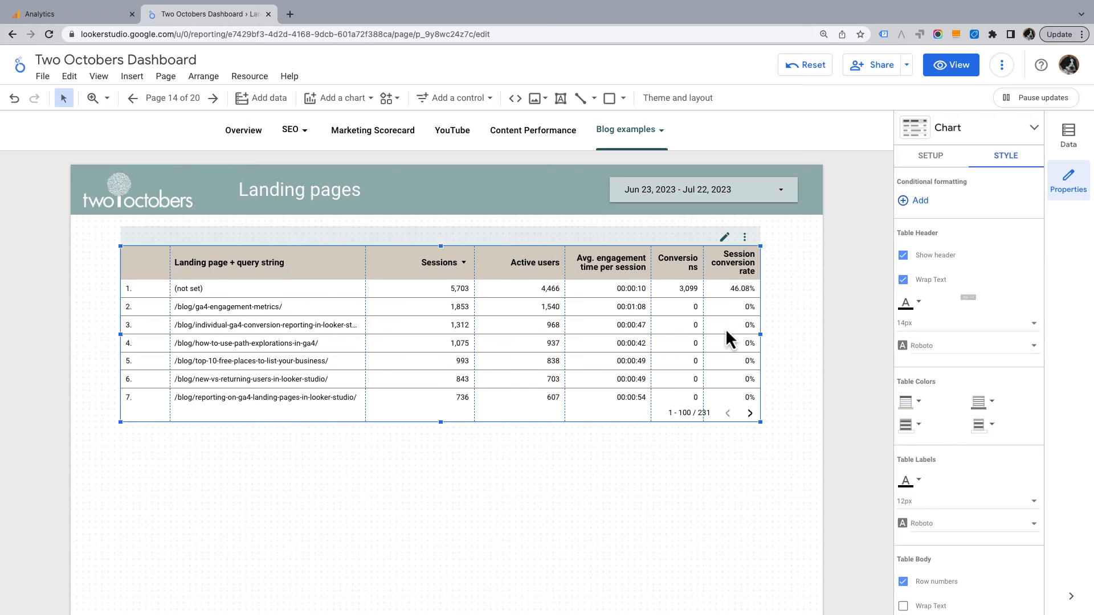
drag(651, 326, 643, 325)
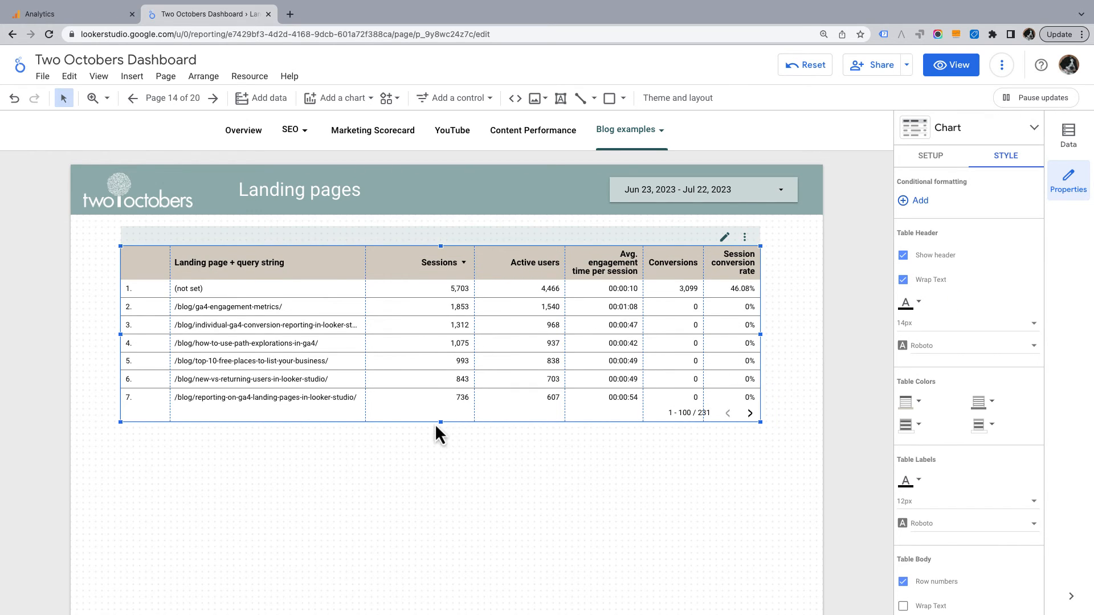
drag(441, 422, 457, 505)
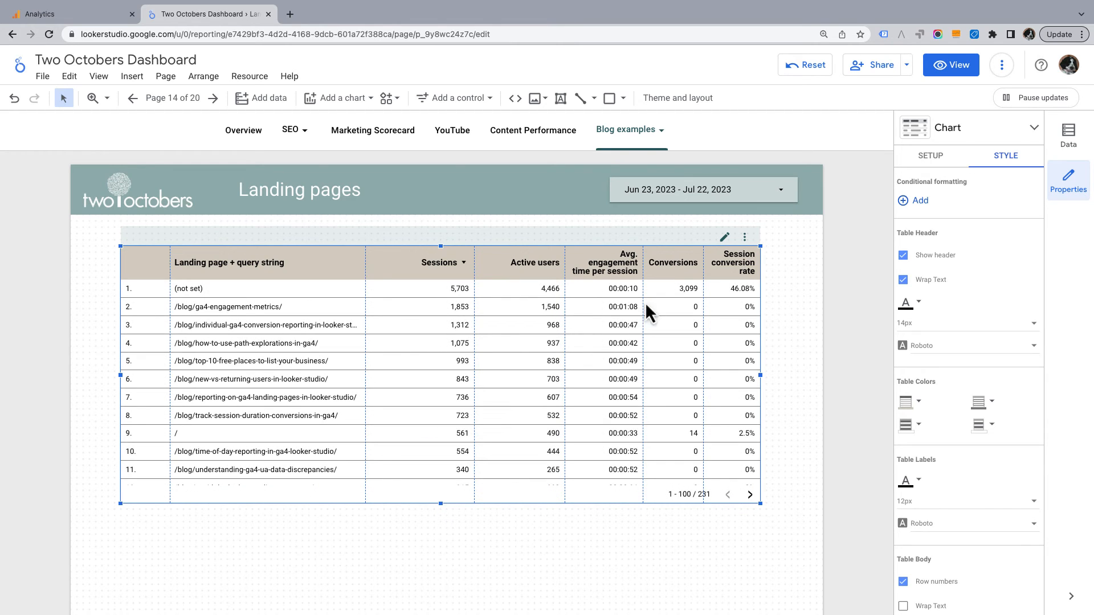
- Create a new table filter on the Two Octobers GA4 data source named "Exclude landing page (not set)"
click(934, 156)
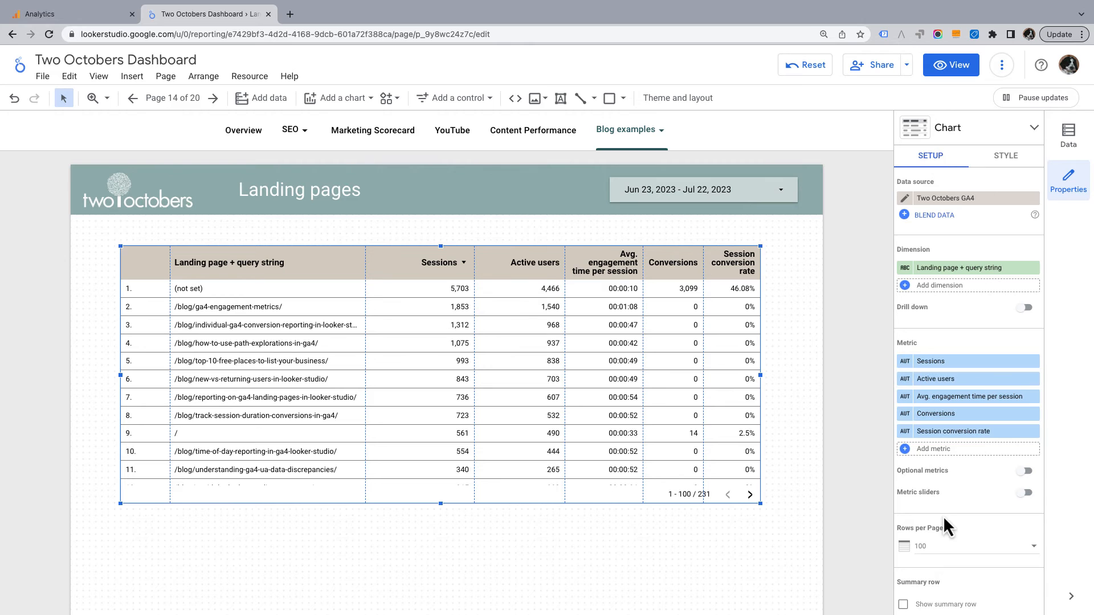
scroll(942, 515, down, 10)
scroll(944, 518, down, 1)
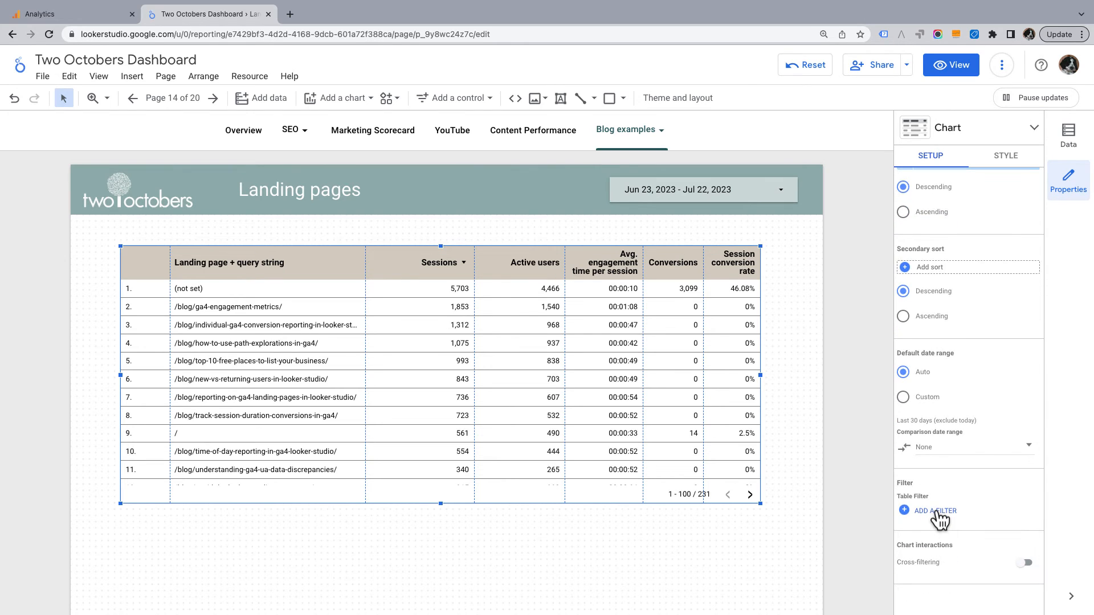
click(936, 512)
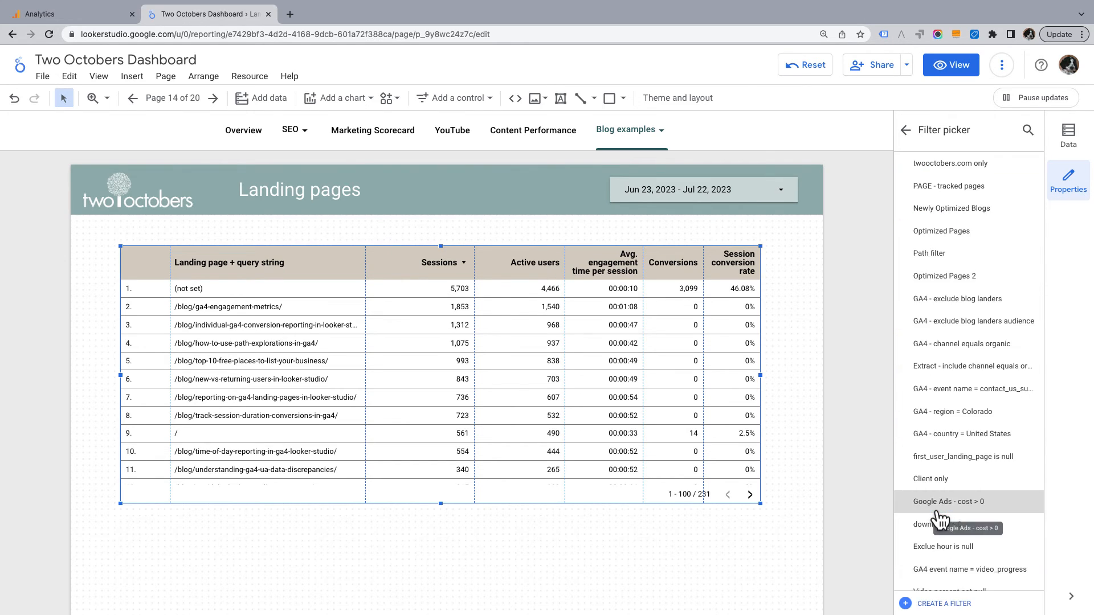
click(941, 604)
click(154, 359)
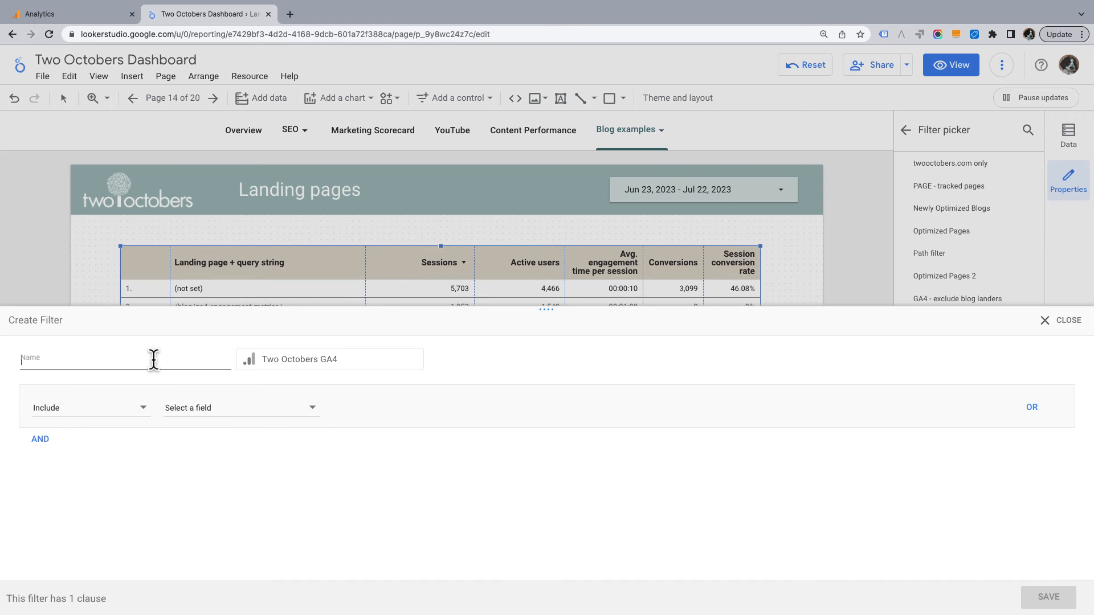
text(Exclude landing page (not set))
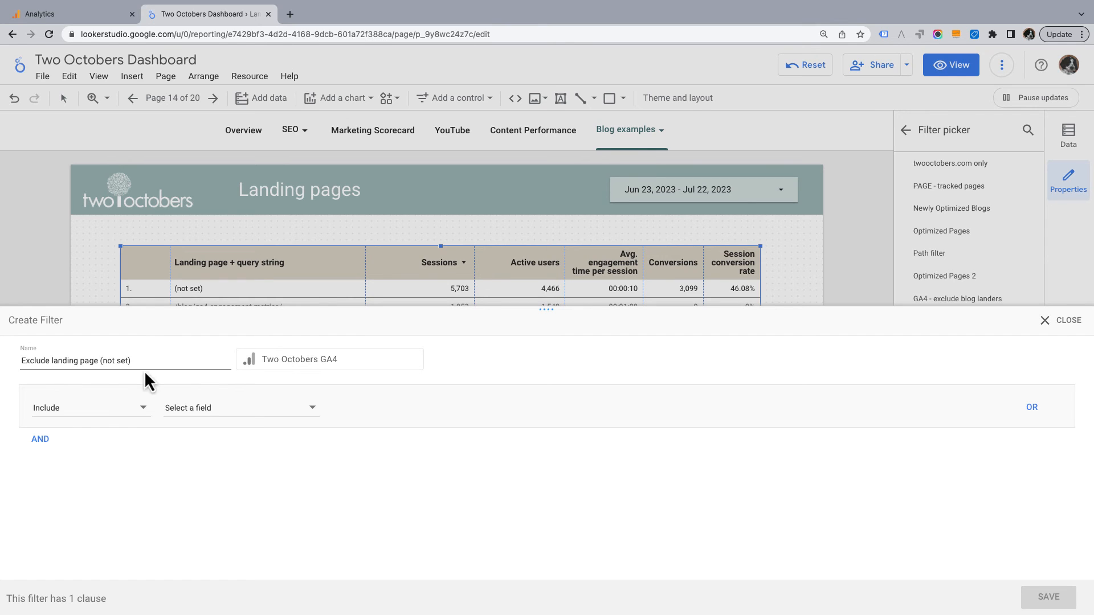
- Define the filter clause as Exclude, Landing page + query string, Equal to (=) "(not set)", and save the filter
click(94, 410)
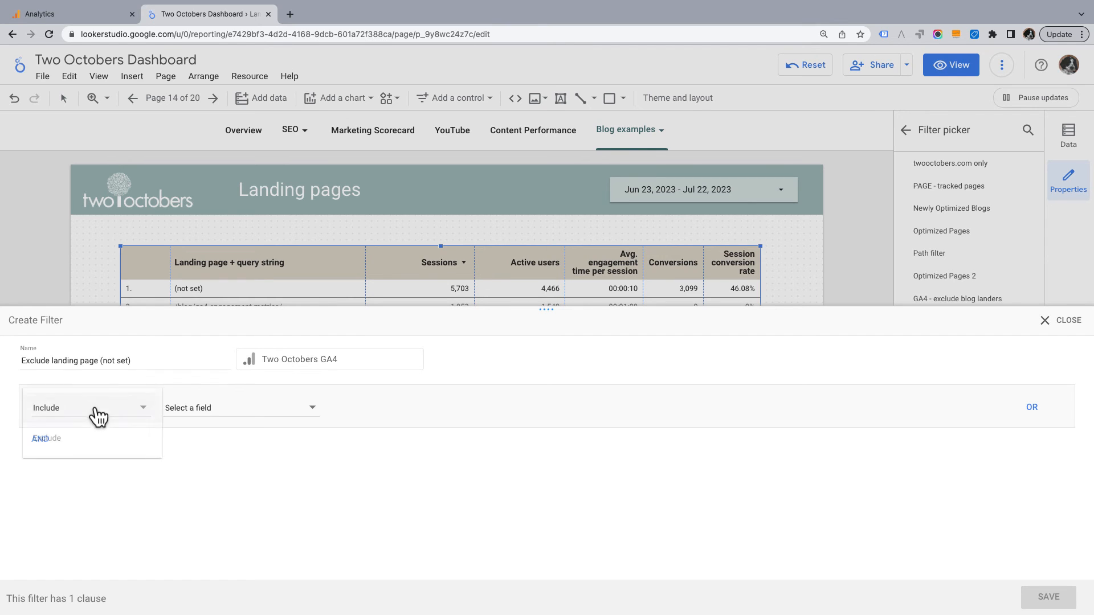
click(86, 436)
click(208, 411)
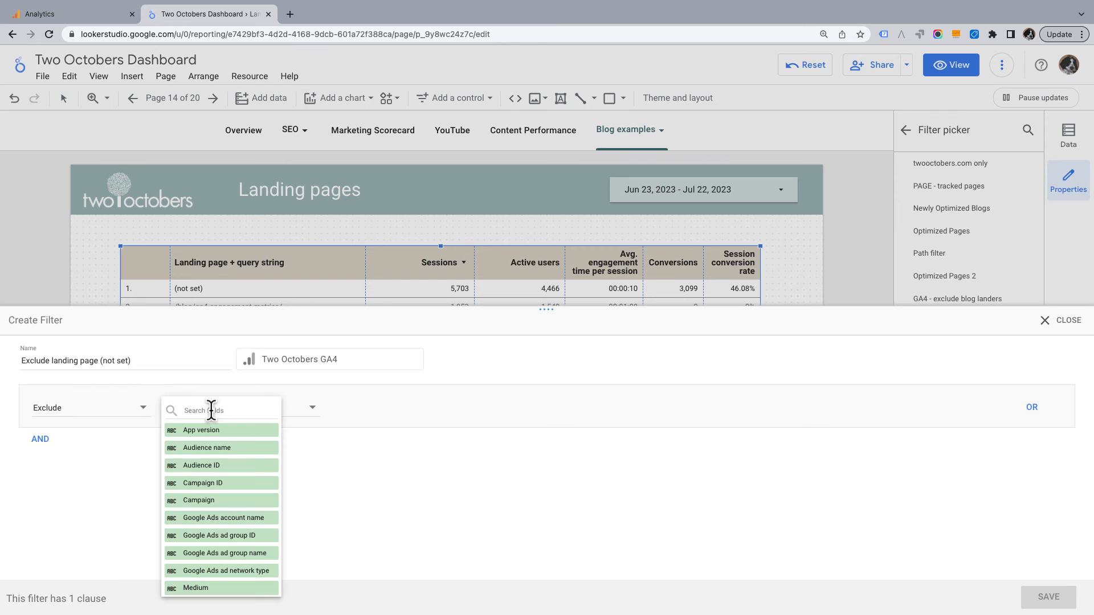
text(Lan)
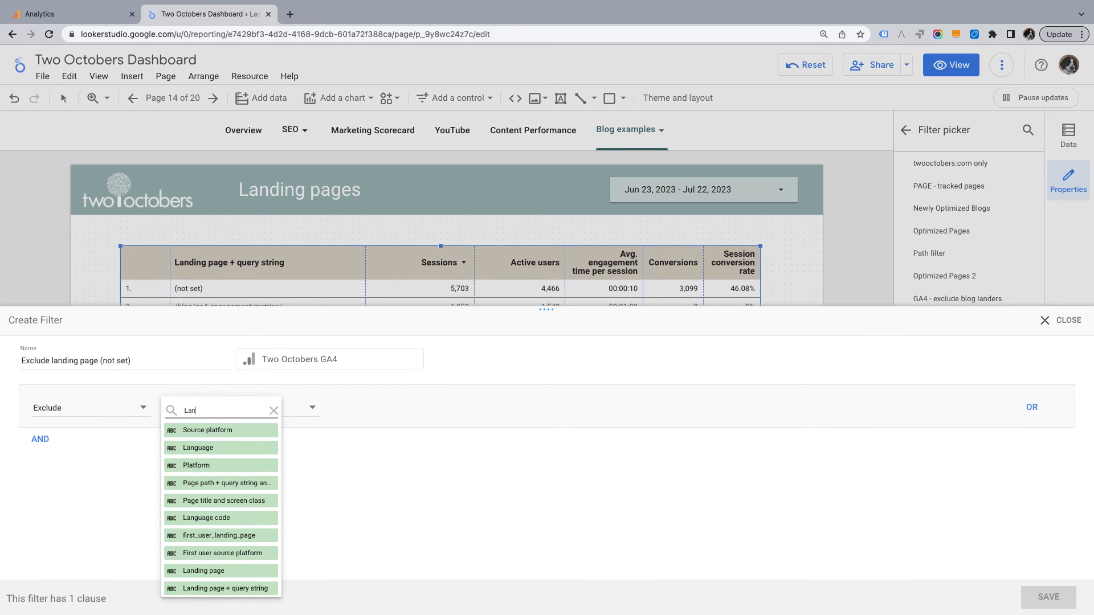
click(231, 502)
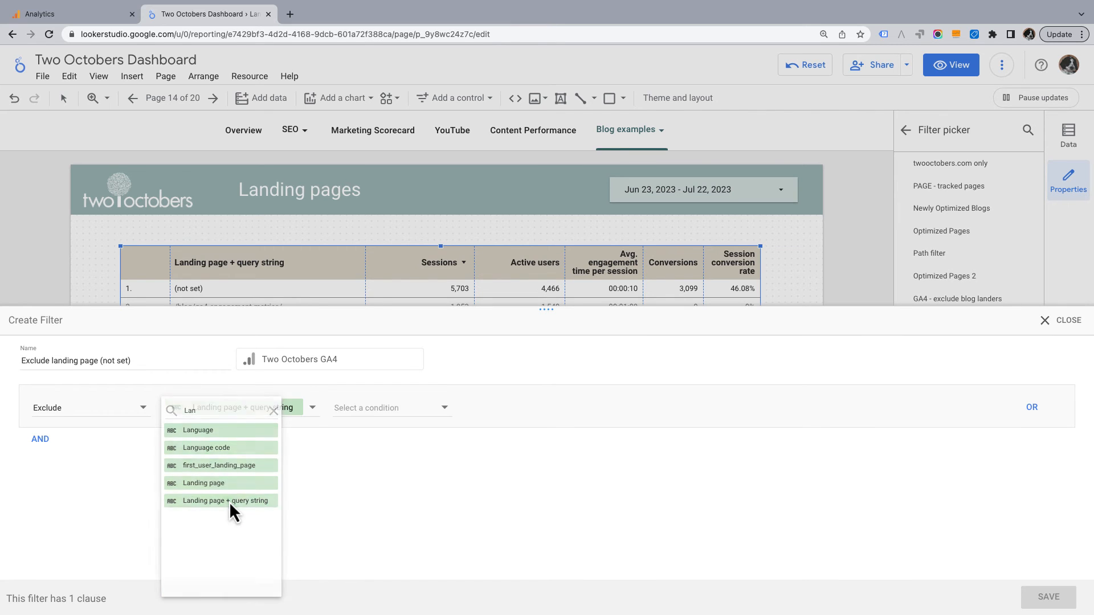
click(386, 409)
click(389, 412)
click(503, 408)
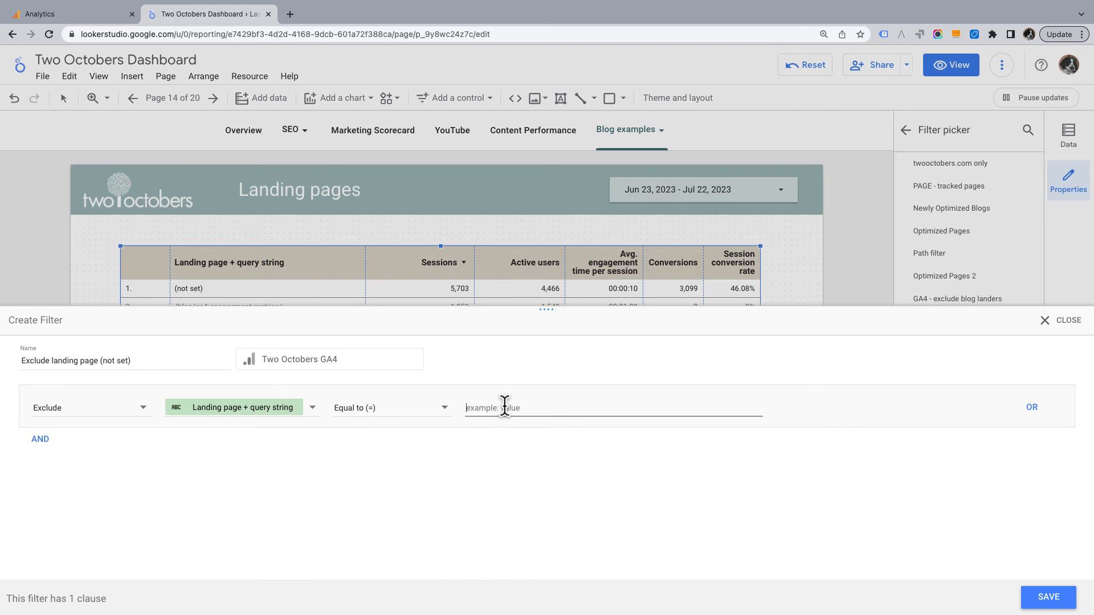
text((not set))
click(1046, 599)
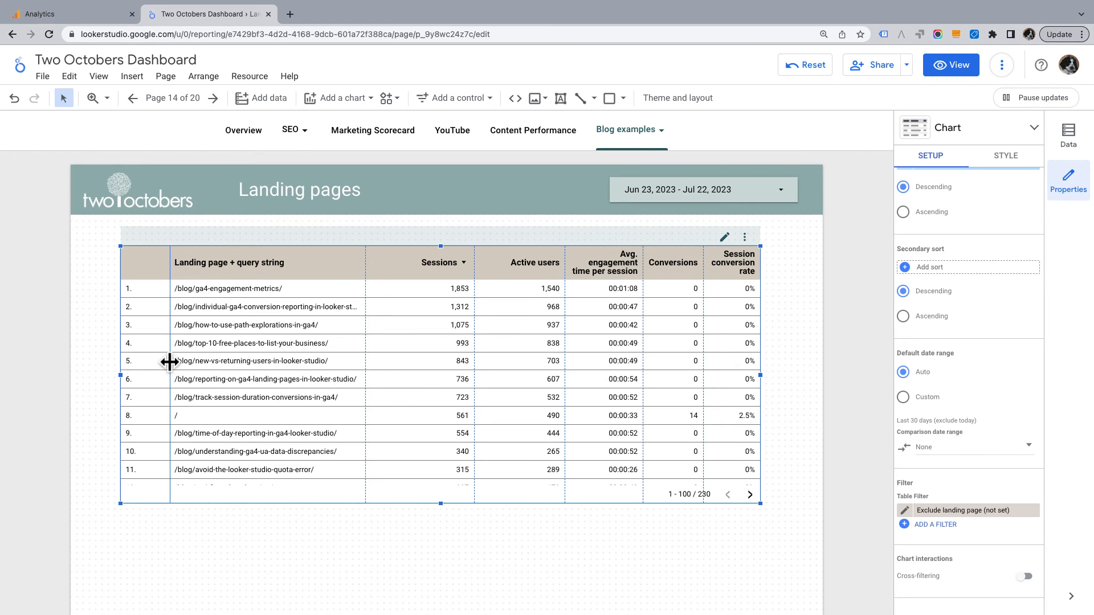
- Narrow the row-number, Sessions, Active users and engagement time columns to fit their contents, and shift the table slightly down the page
drag(169, 362, 144, 362)
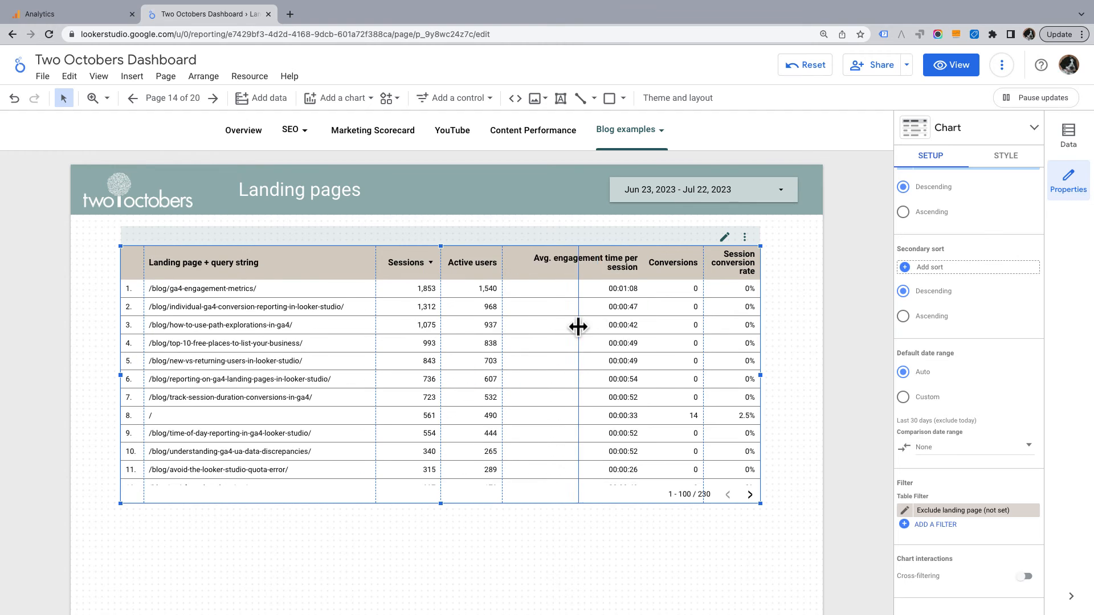
drag(578, 327, 576, 328)
click(787, 383)
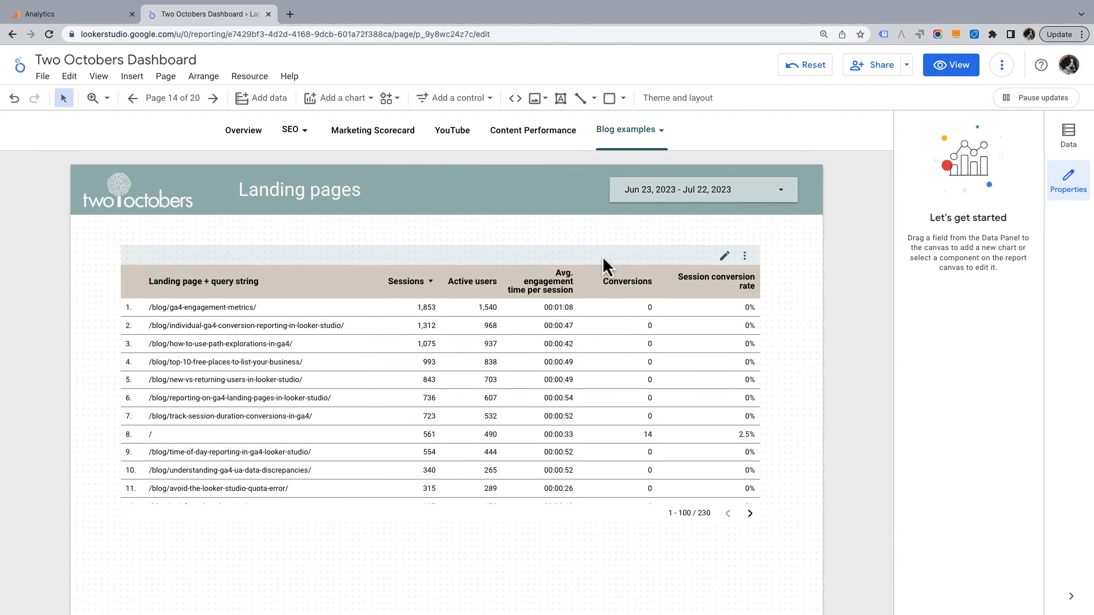
- Insert an Advanced filter control aligned with the table's left edge above its header, and widen the control
click(128, 79)
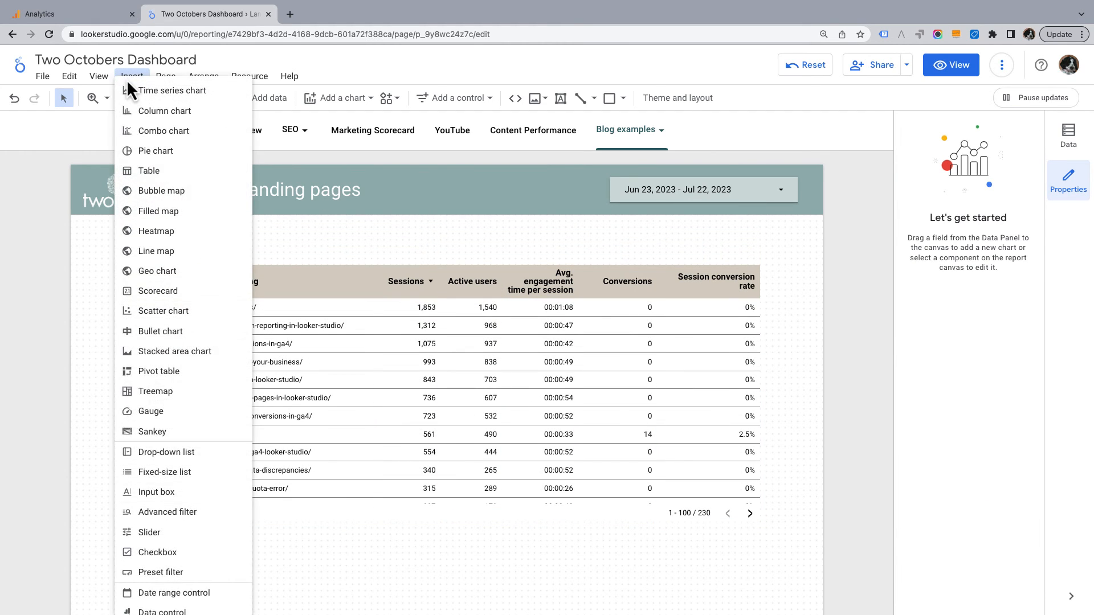
click(166, 512)
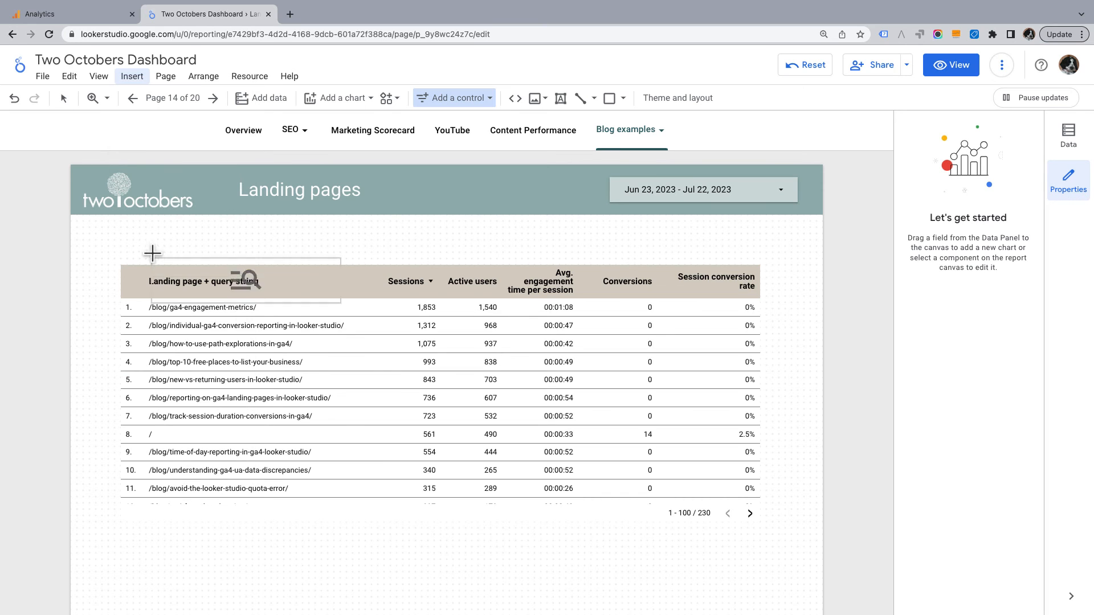
click(121, 228)
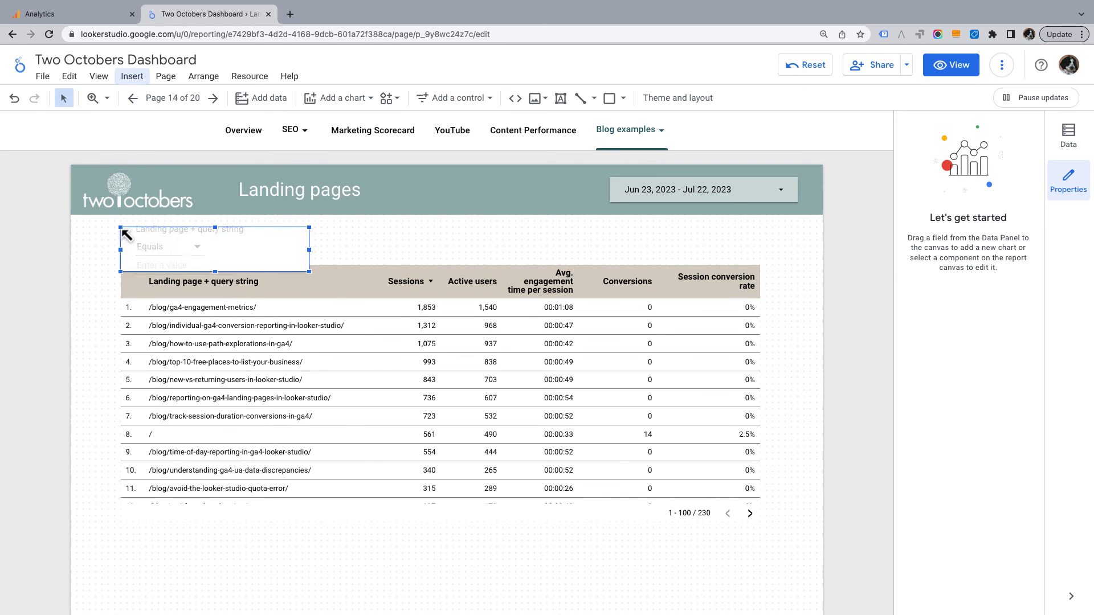
drag(300, 249, 372, 249)
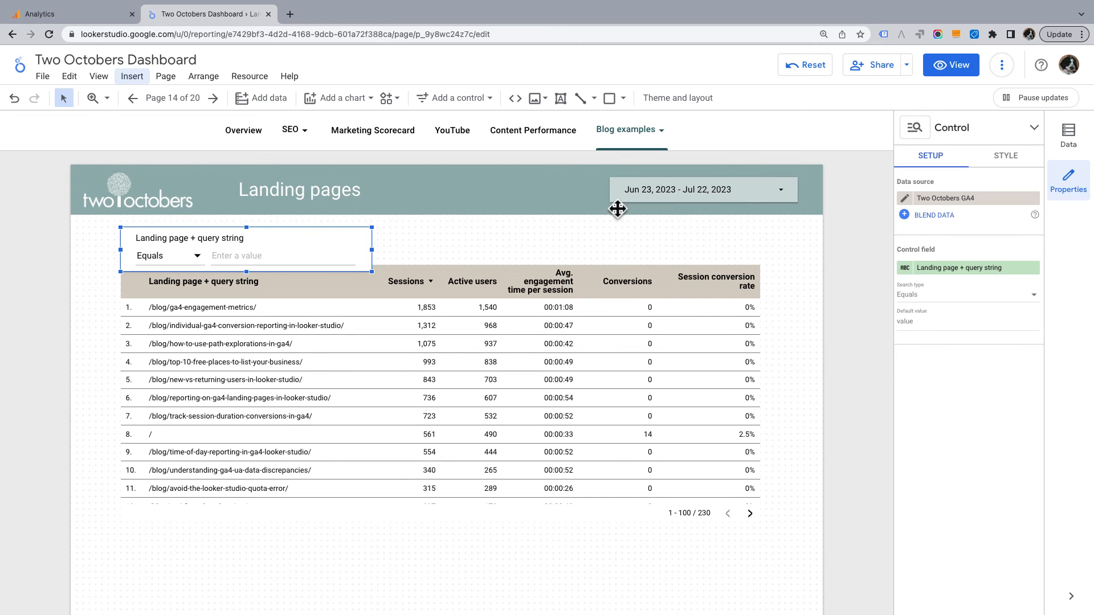
- Rename the filter control's field to "Landing page" and set its label position to Left
click(908, 267)
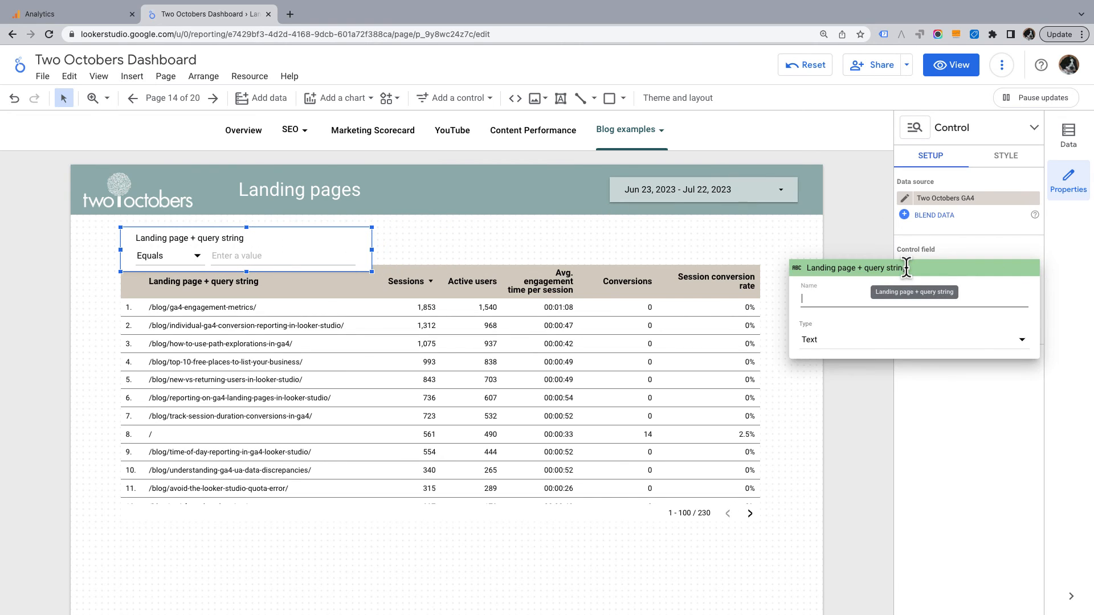
text(Landing page)
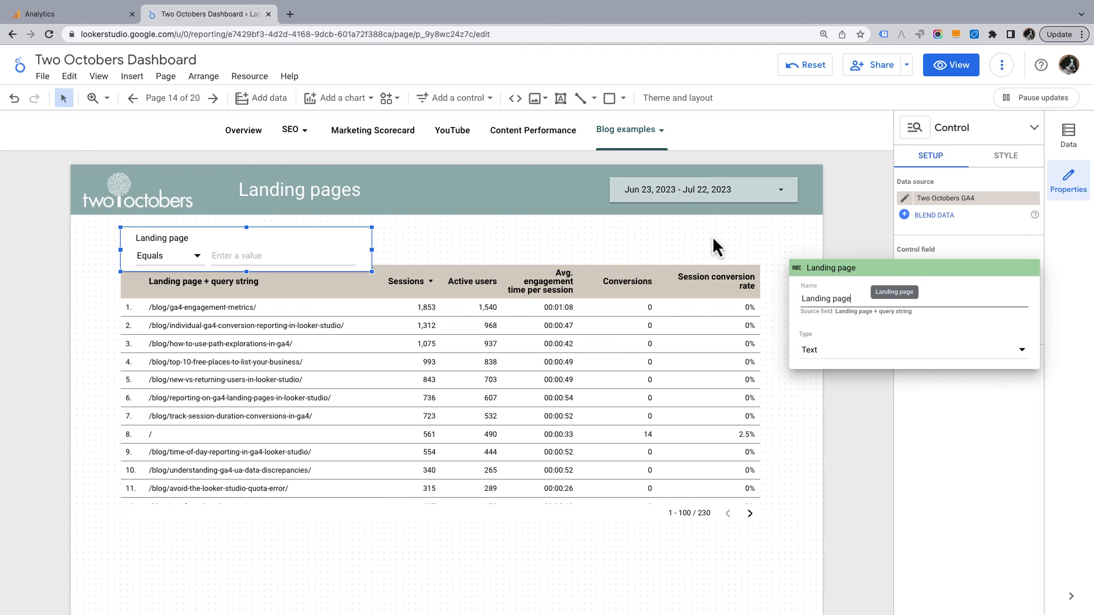
click(843, 222)
click(1004, 158)
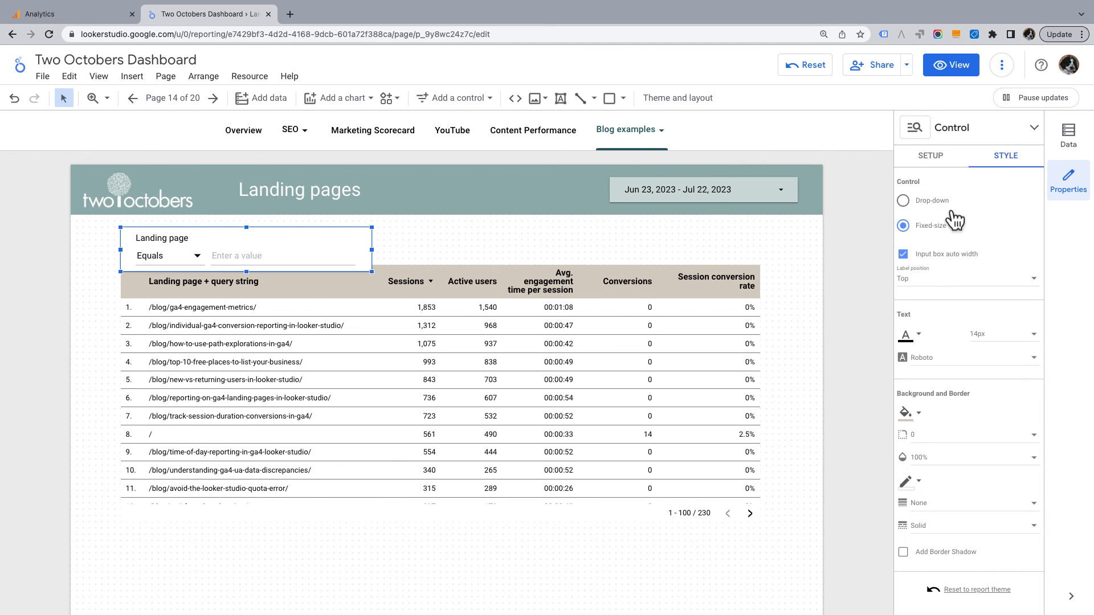
click(937, 287)
click(929, 311)
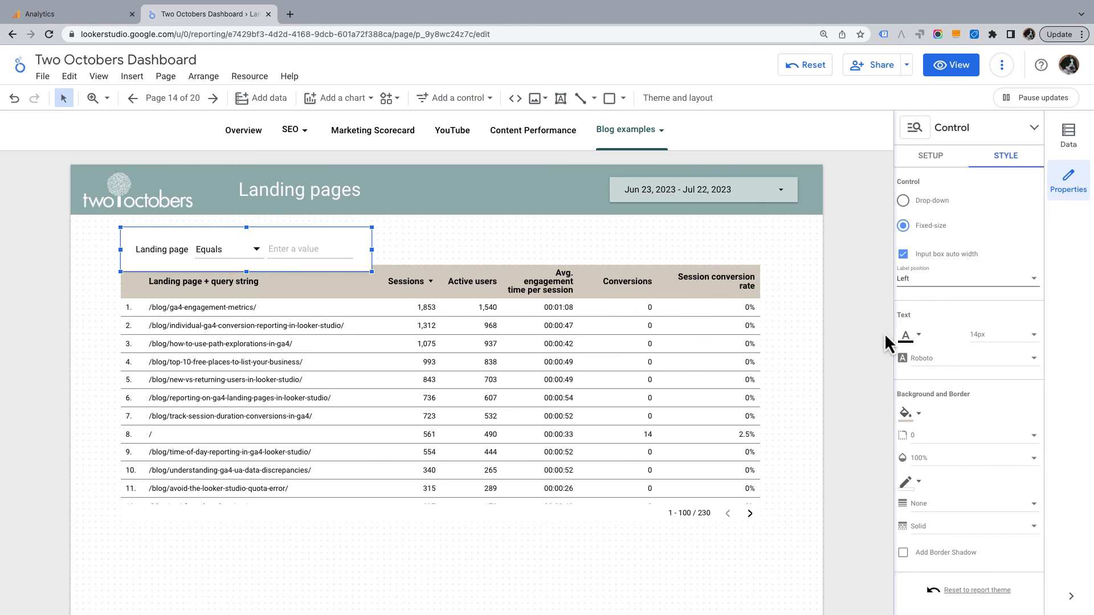
click(514, 232)
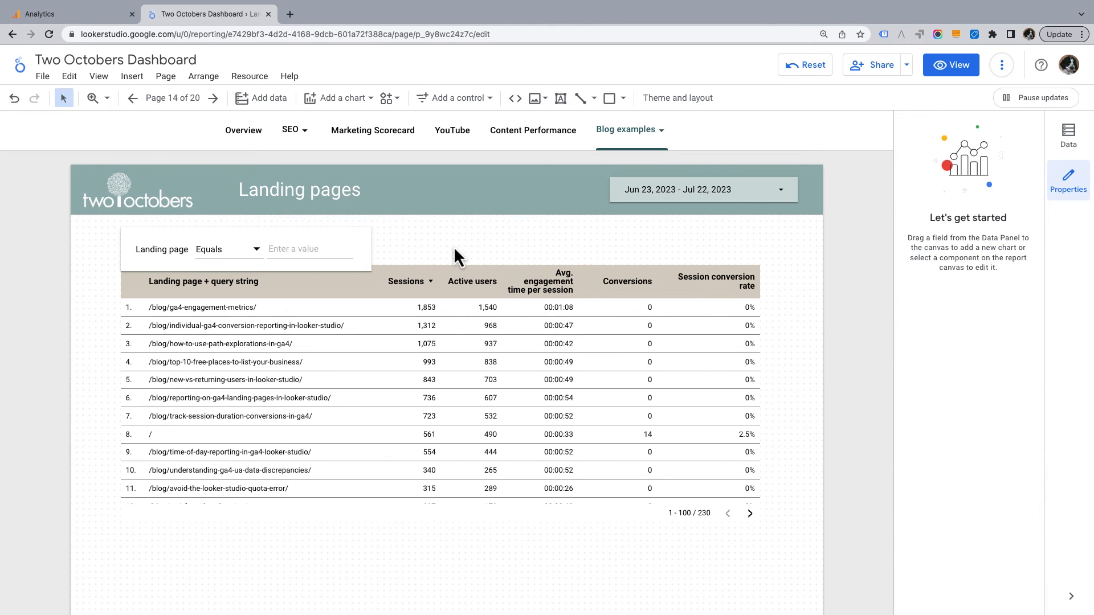
- Reduce the filter control's height so it clears the table header, and switch the report to view mode
click(344, 246)
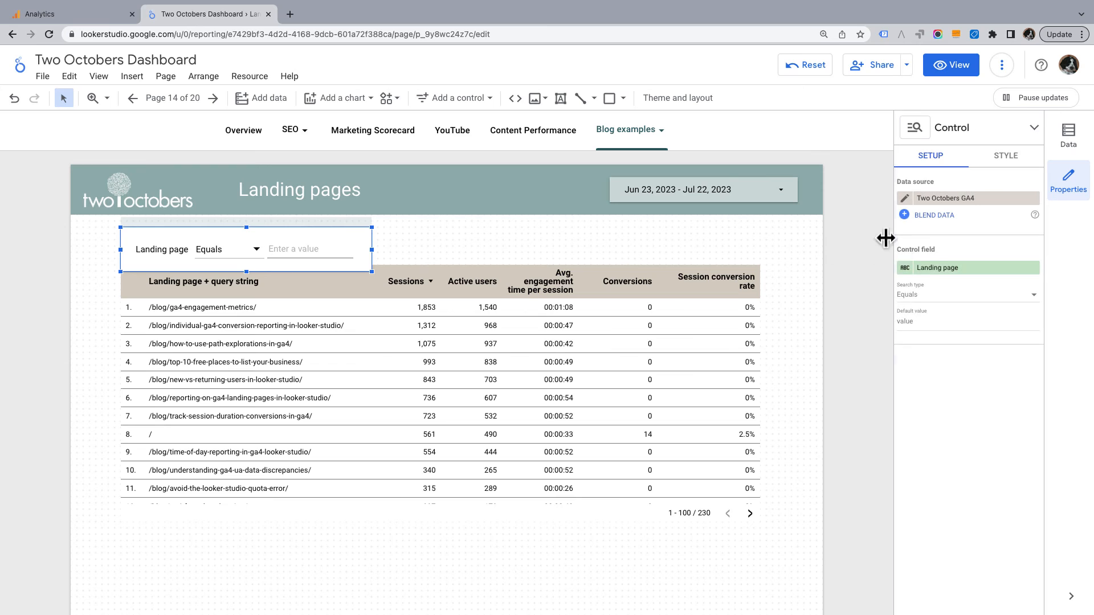
click(1006, 157)
scroll(1017, 285, down, 1)
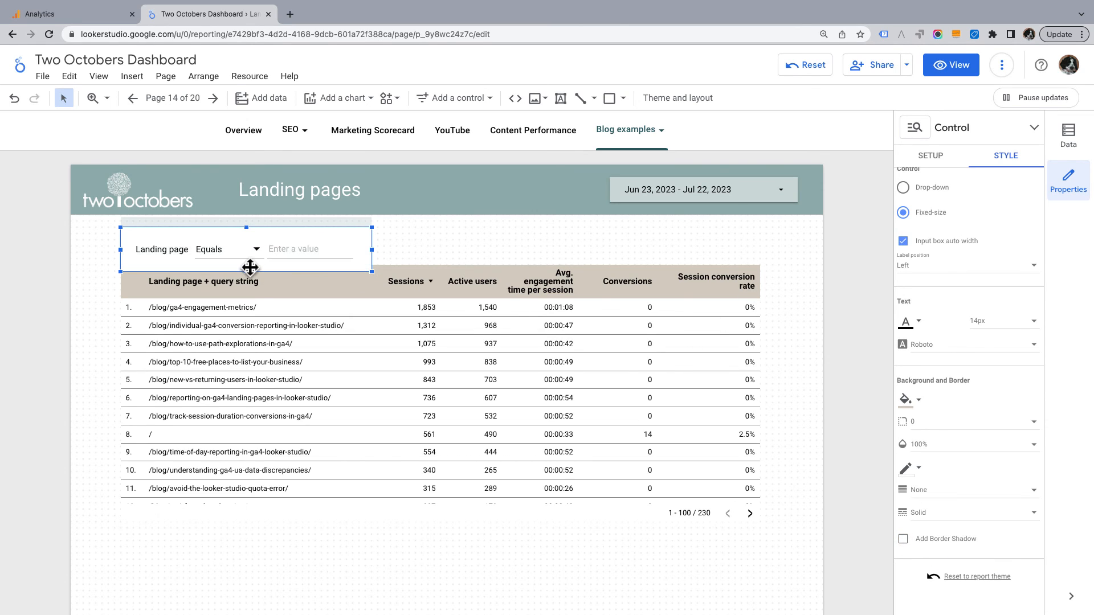
drag(244, 263, 245, 244)
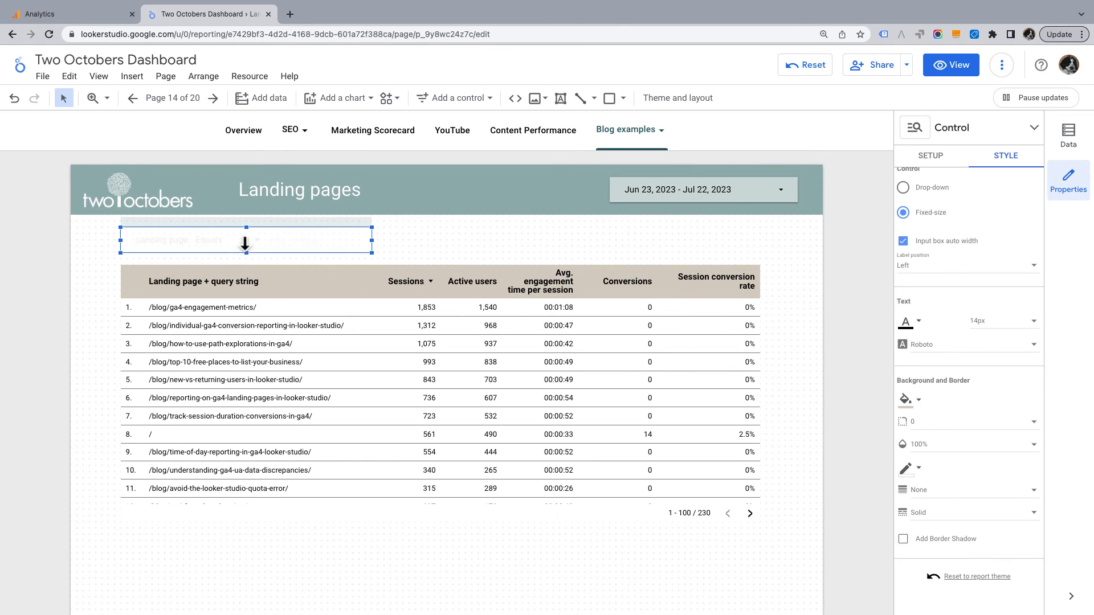
click(832, 157)
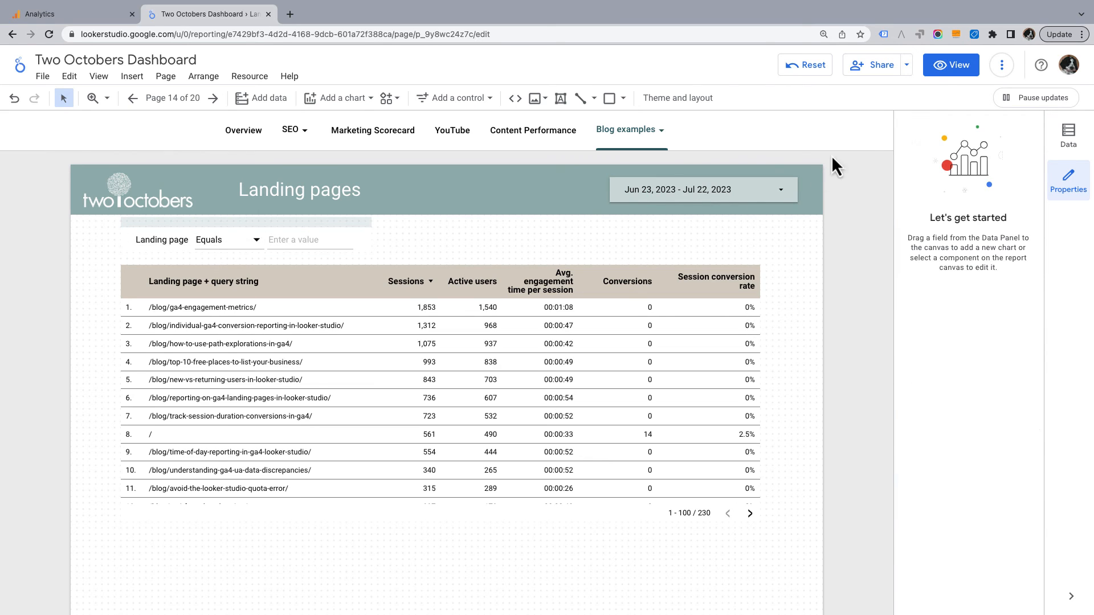
click(951, 77)
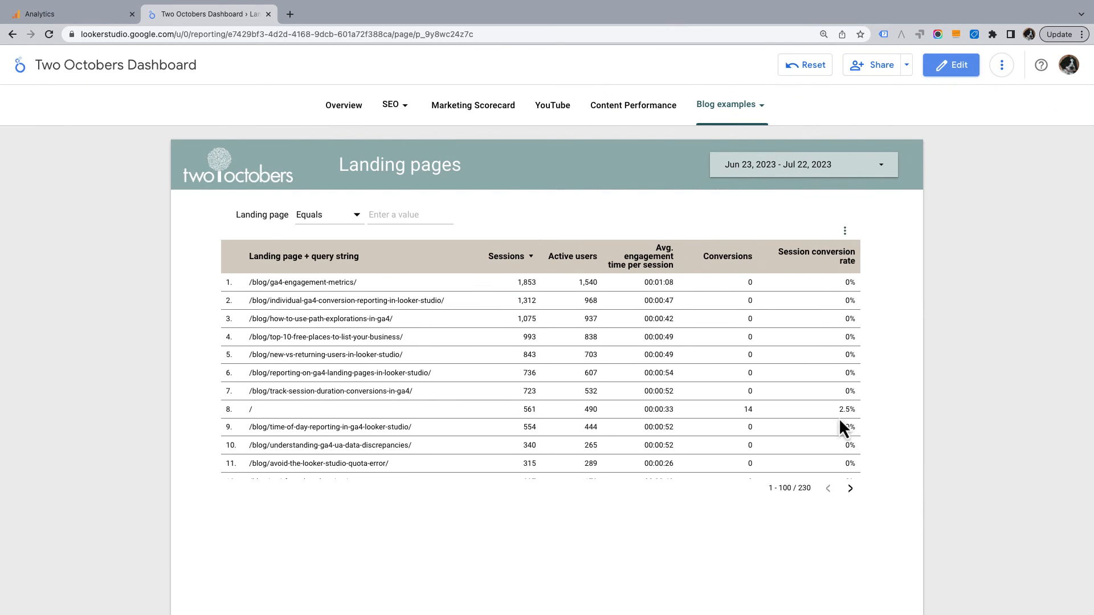